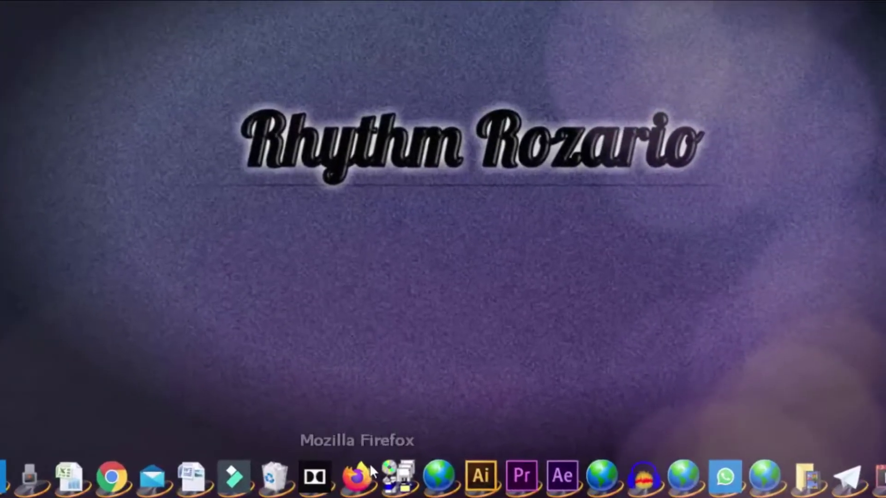
Launch Firefox, search for 'panzoid', and open the Panzoid homepage from the results
{"action": "left_click", "coordinate": [363, 475]}
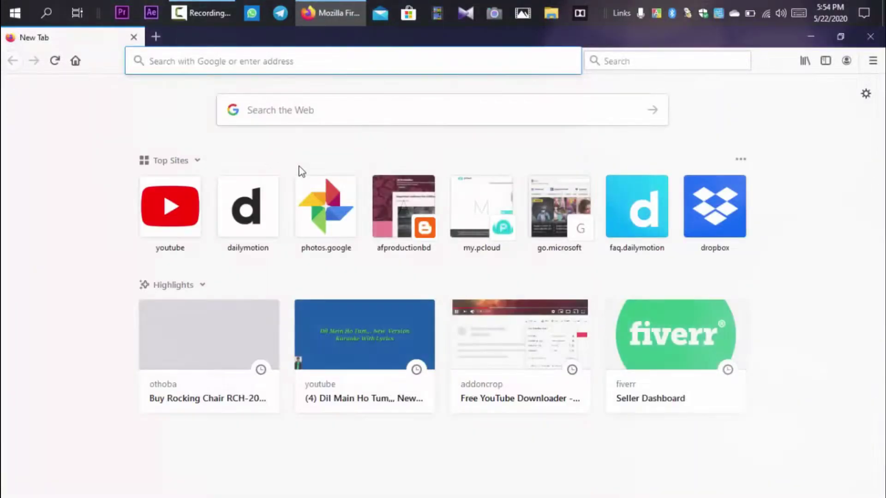
{"action": "left_click", "coordinate": [290, 64]}
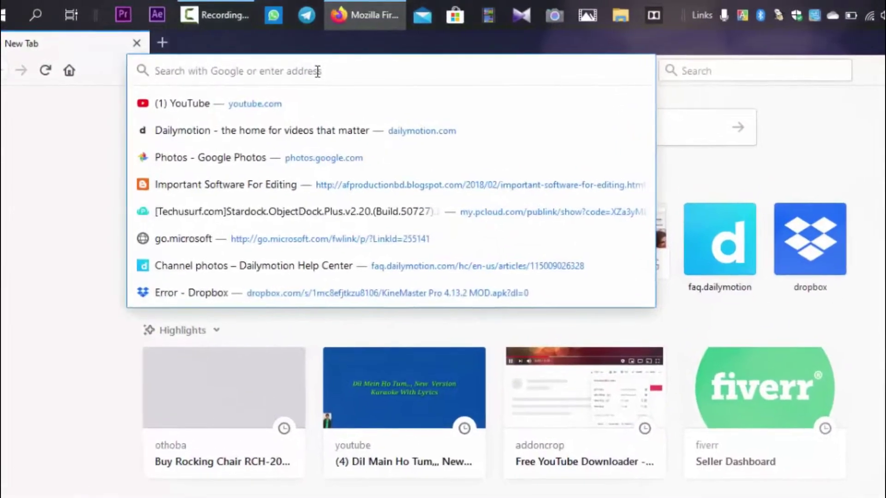
{"action": "type", "text": "p"}
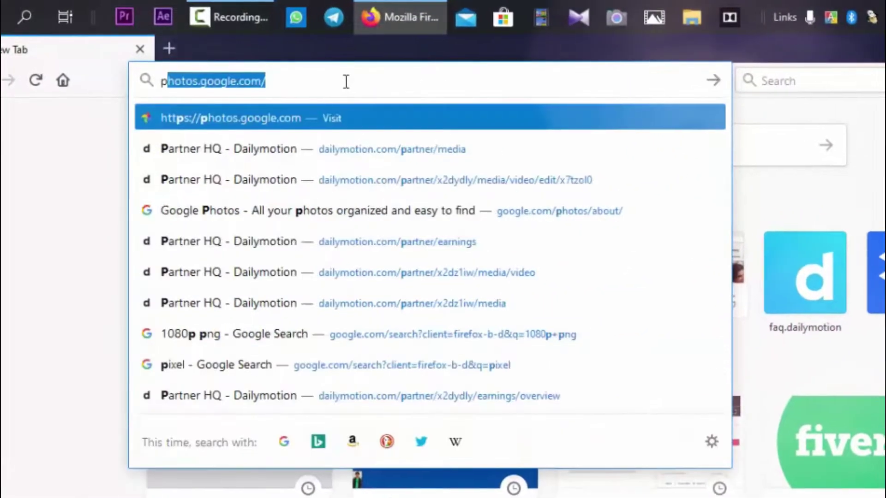
{"action": "type", "text": "anzo"}
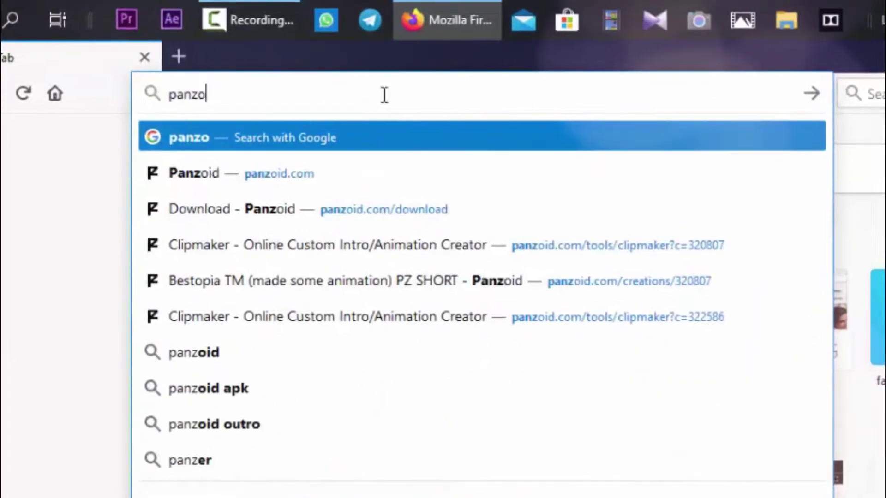
{"action": "type", "text": "id"}
{"action": "key", "text": "Return"}
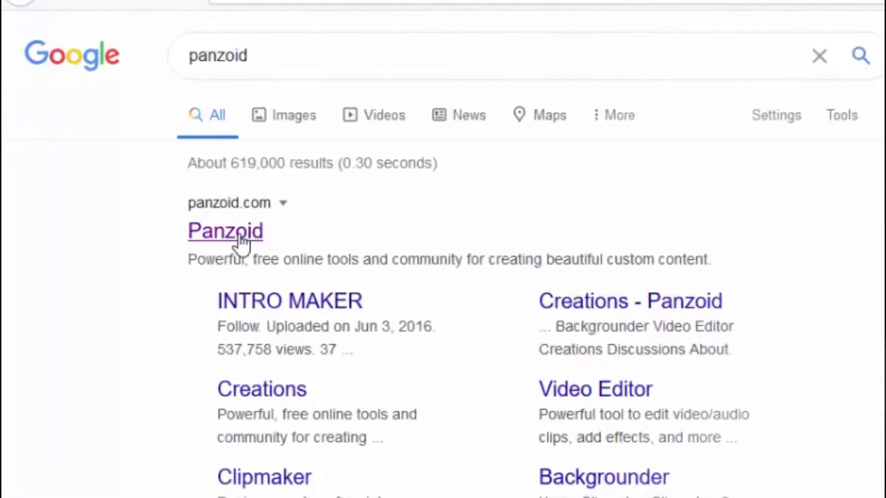
{"action": "left_click", "coordinate": [185, 218]}
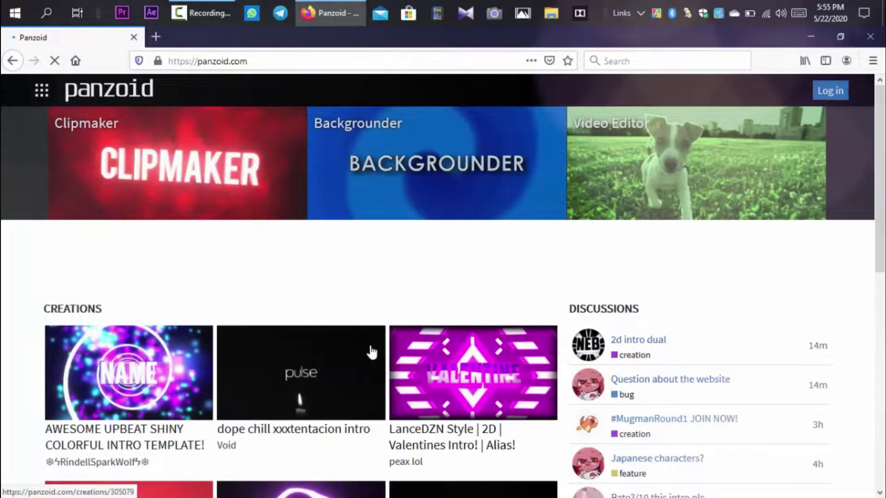
Scroll the homepage creations and open the 'AWESOME UPBEAT SHINY COLORFUL INTRO TEMPLATE!' page
{"action": "scroll", "coordinate": [369, 352], "scroll_direction": "down", "scroll_amount": 2}
{"action": "scroll", "coordinate": [364, 366], "scroll_direction": "down", "scroll_amount": 3}
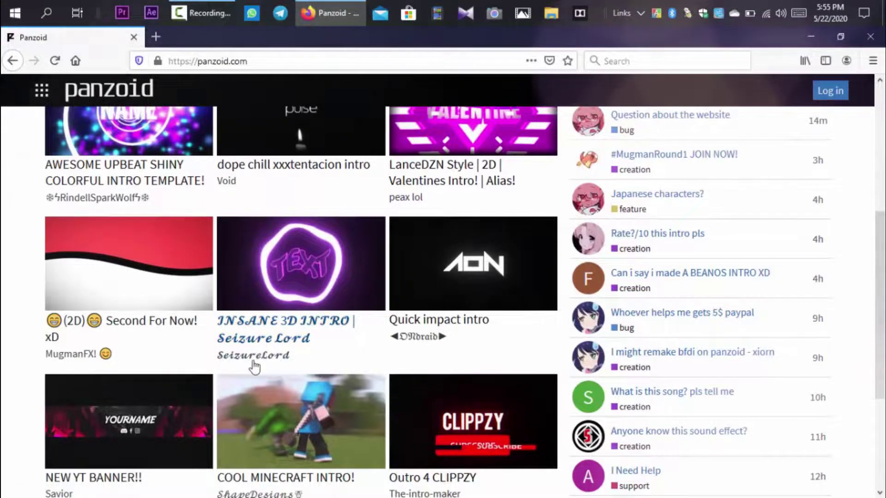
{"action": "scroll", "coordinate": [248, 372], "scroll_direction": "down", "scroll_amount": 2}
{"action": "scroll", "coordinate": [237, 356], "scroll_direction": "down", "scroll_amount": 2}
{"action": "scroll", "coordinate": [208, 351], "scroll_direction": "up", "scroll_amount": 5}
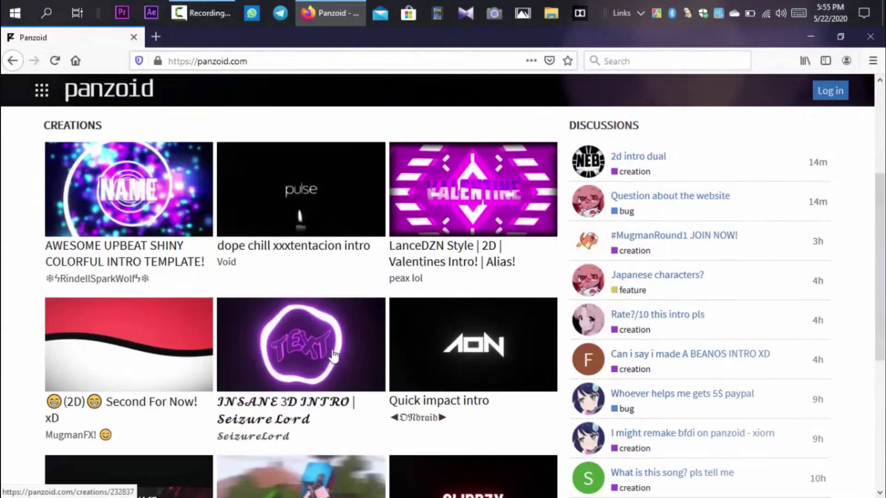
{"action": "scroll", "coordinate": [147, 337], "scroll_direction": "up", "scroll_amount": 2}
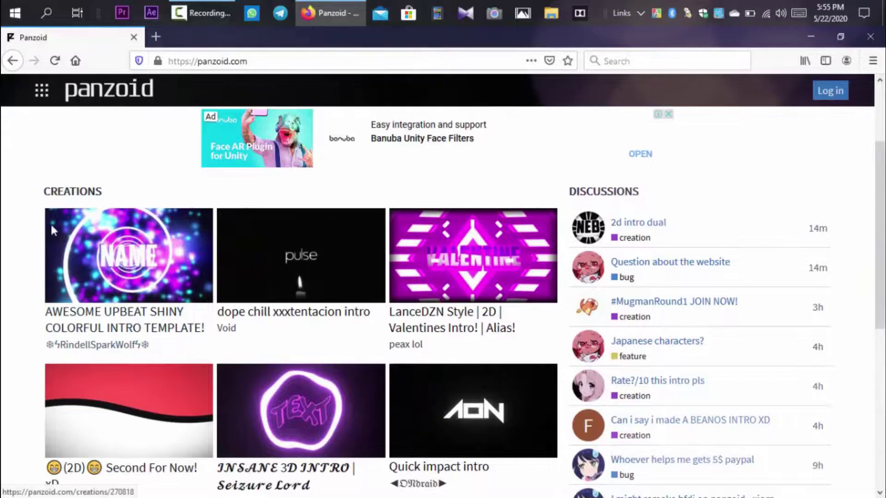
{"action": "left_click", "coordinate": [128, 276]}
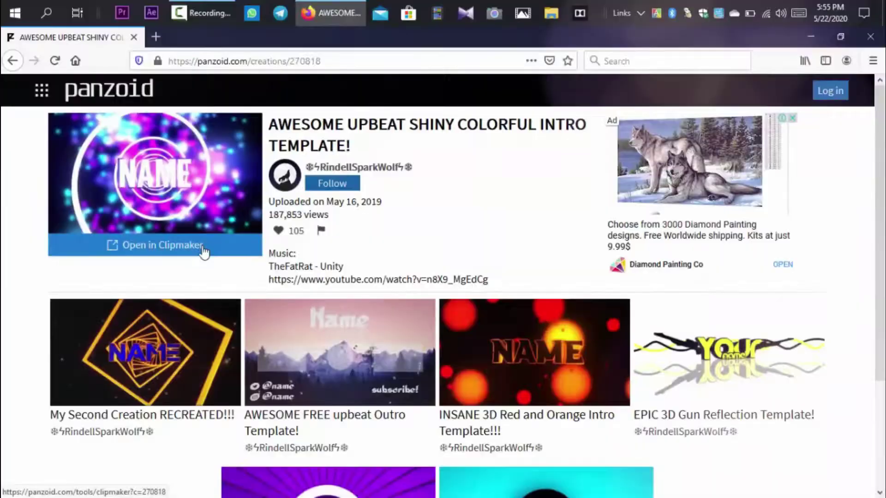
Open the intro template in Clipmaker and play then pause its preview
{"action": "left_click", "coordinate": [323, 254]}
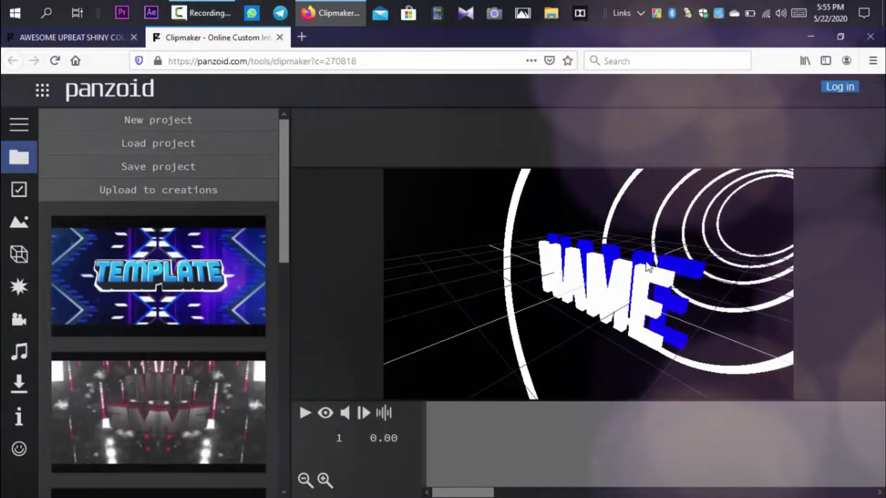
{"action": "left_click", "coordinate": [304, 414]}
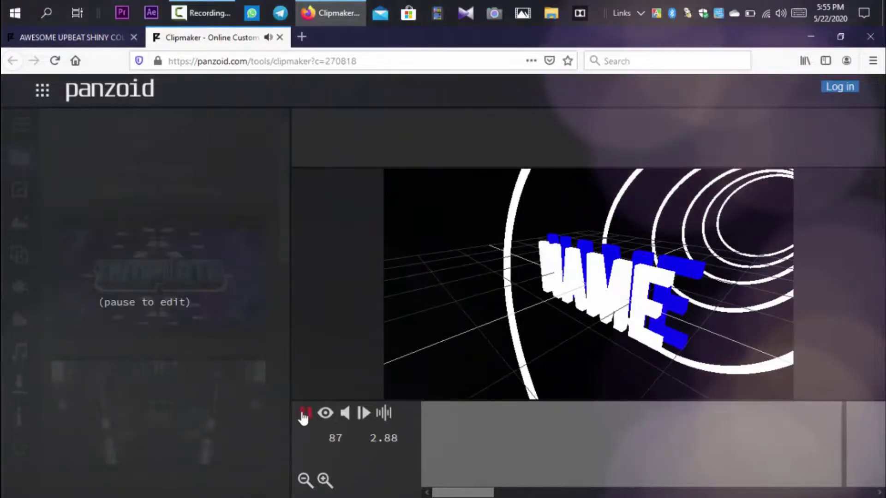
{"action": "left_click", "coordinate": [305, 414]}
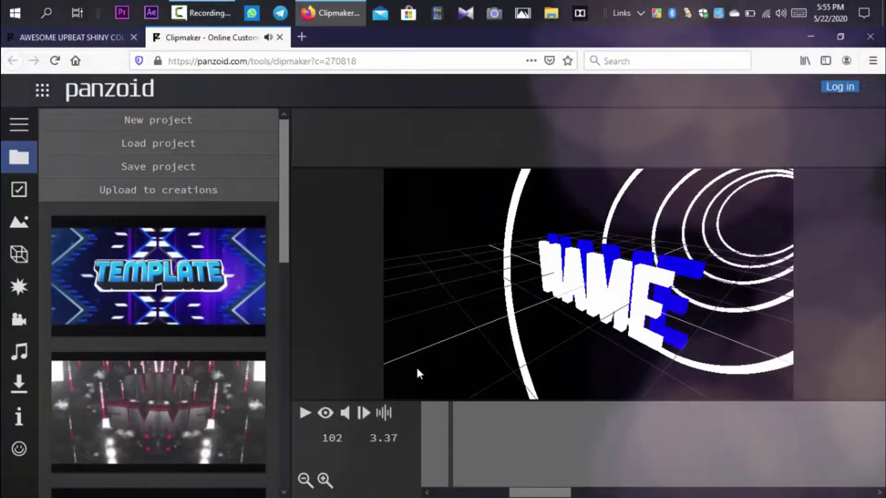
Turn off the live render preview, rewind to the first frame, and replay the intro
{"action": "left_click_drag", "start_coordinate": [533, 495], "coordinate": [477, 494]}
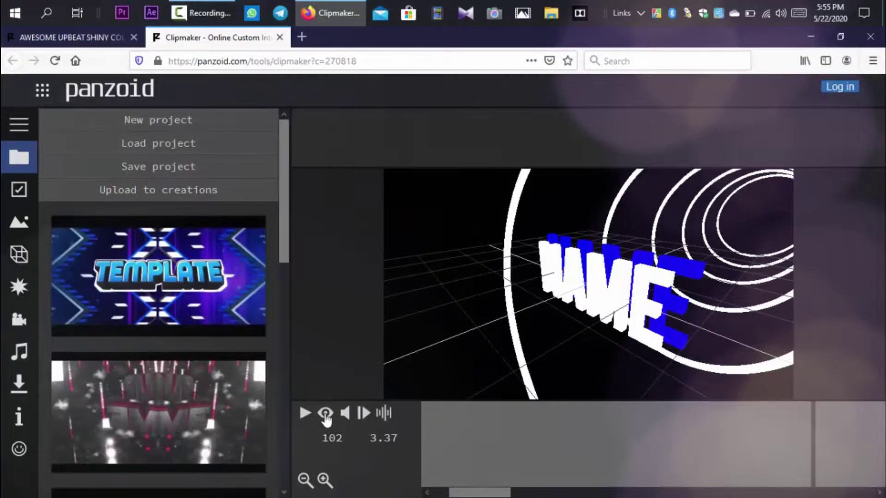
{"action": "left_click", "coordinate": [326, 414]}
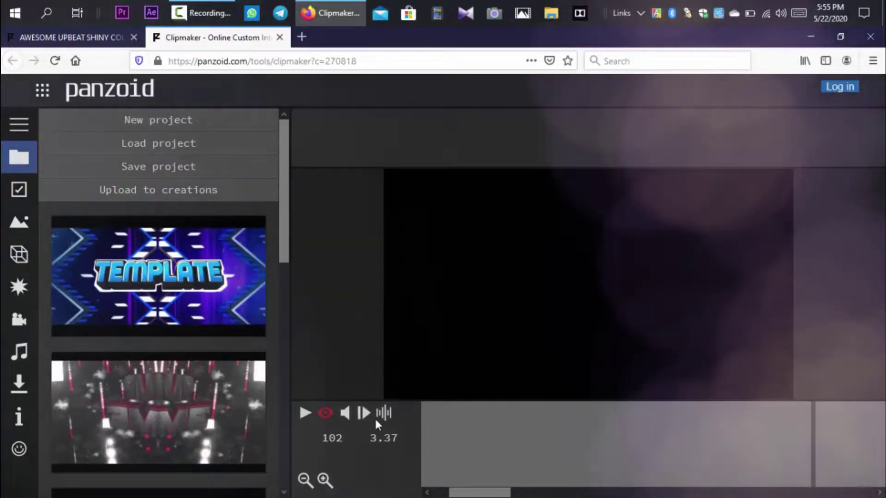
{"action": "left_click", "coordinate": [424, 405]}
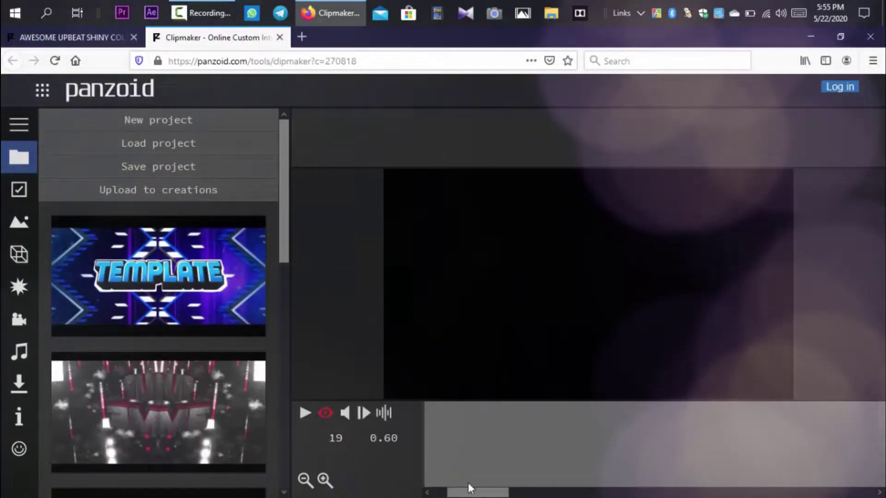
{"action": "left_click", "coordinate": [428, 416]}
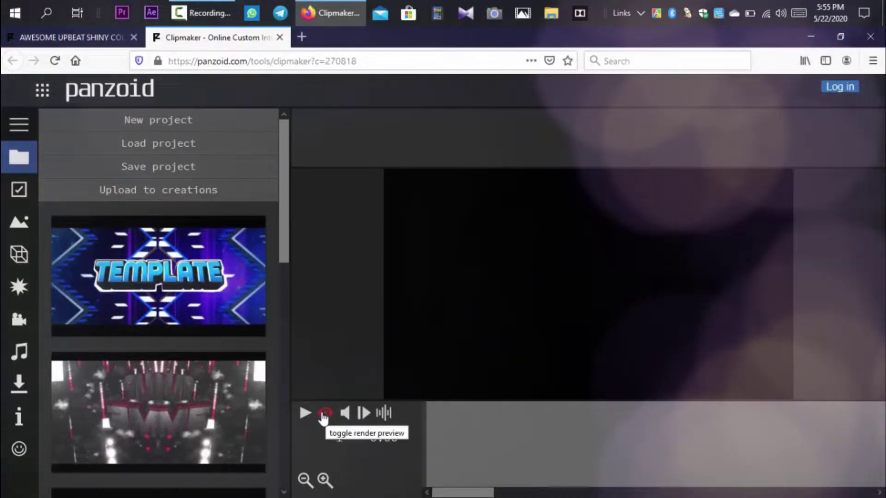
{"action": "left_click", "coordinate": [305, 415]}
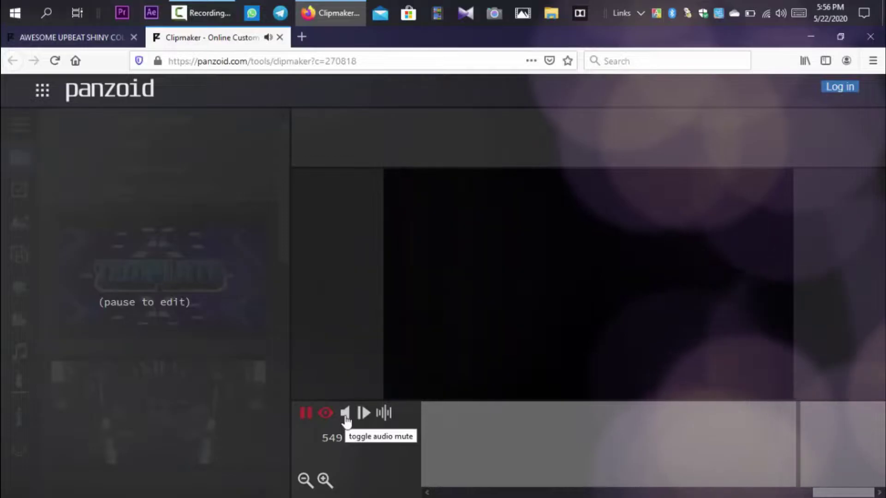
{"action": "left_click", "coordinate": [305, 413]}
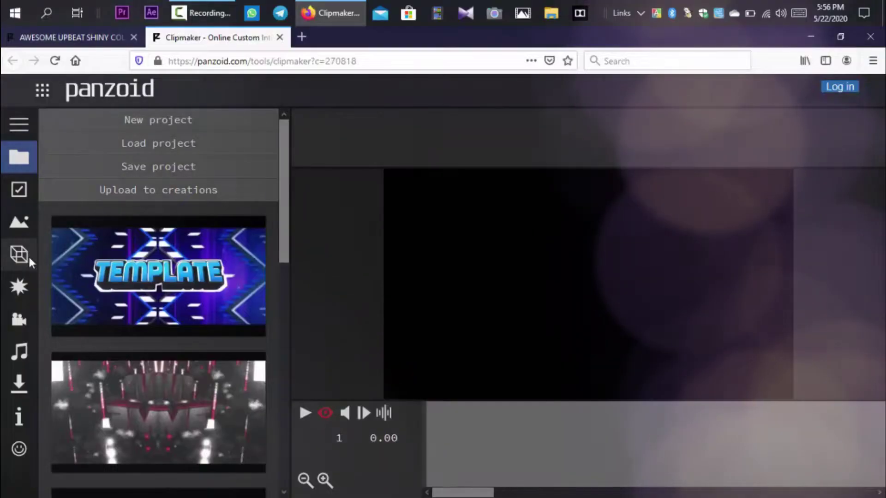
Show the intro's 3D objects list and pause playback at 7.33 s on the NAME title
{"action": "left_click", "coordinate": [30, 261]}
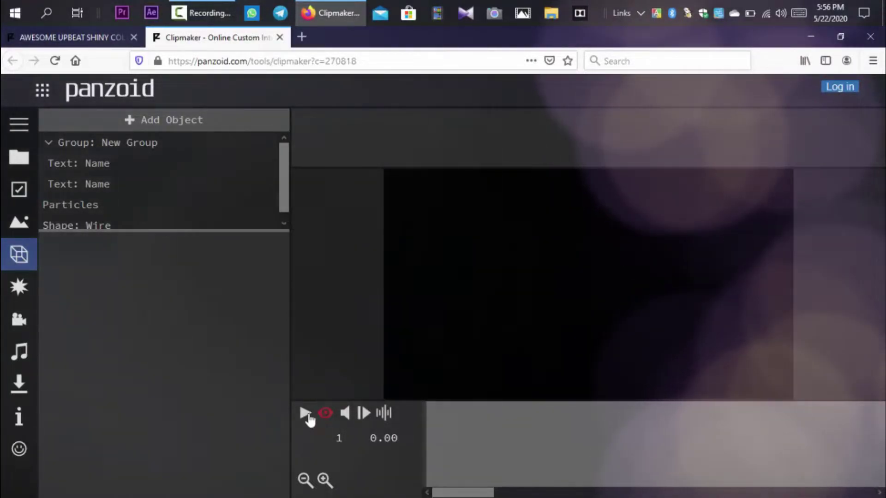
{"action": "left_click", "coordinate": [297, 409]}
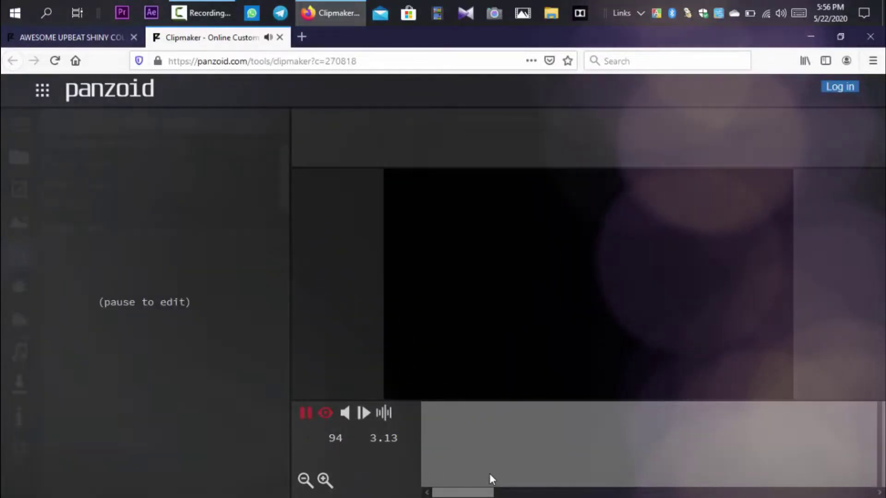
{"action": "key", "text": "space"}
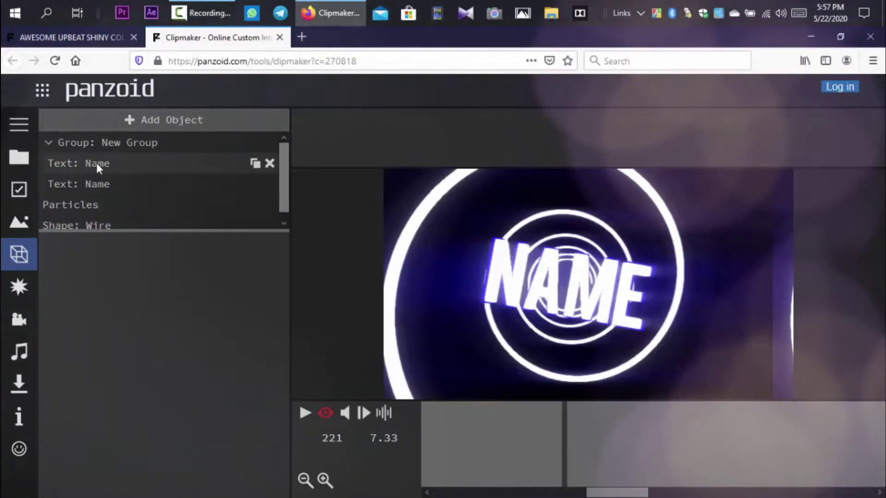
Retype the first Name text object as 'Tech Guy' and start retyping the second as 'Tech'
{"action": "left_click", "coordinate": [124, 169]}
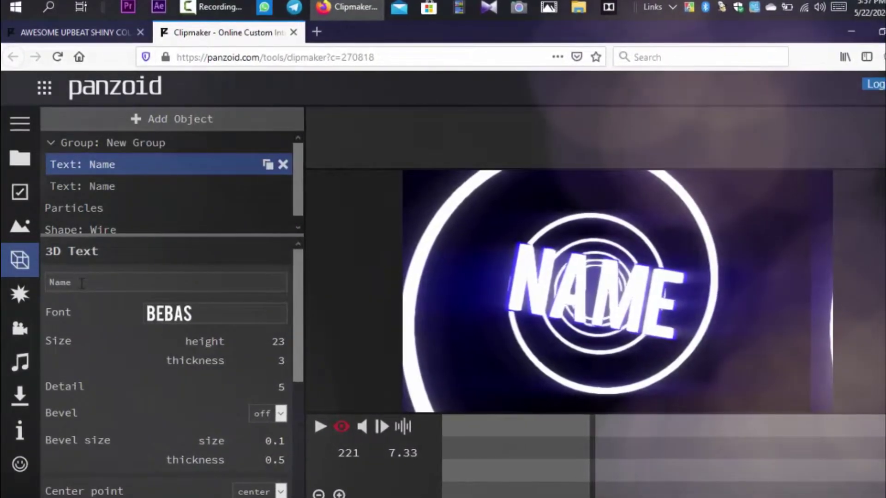
{"action": "double_click", "coordinate": [81, 283]}
{"action": "type", "text": "Tech Gu"}
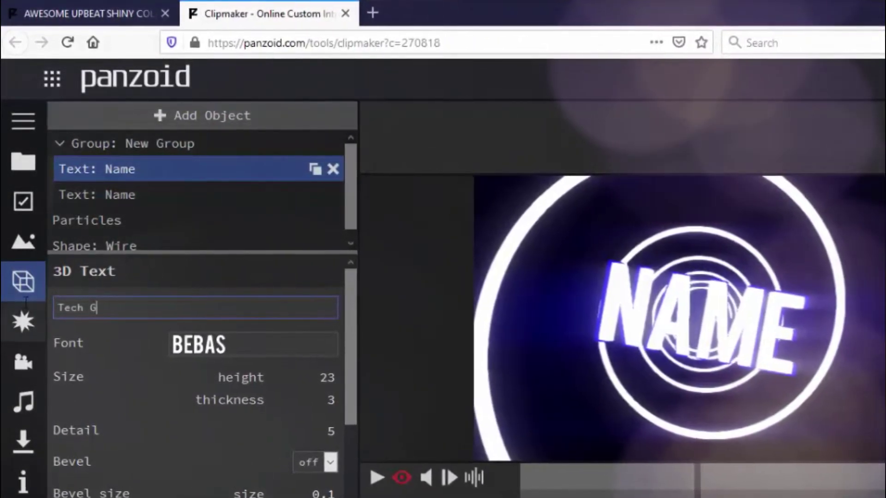
{"action": "type", "text": "y"}
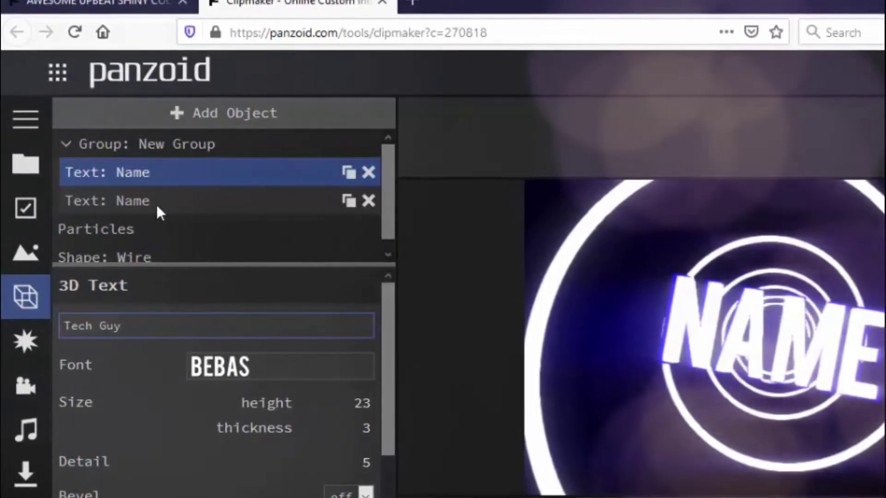
{"action": "left_click", "coordinate": [158, 203]}
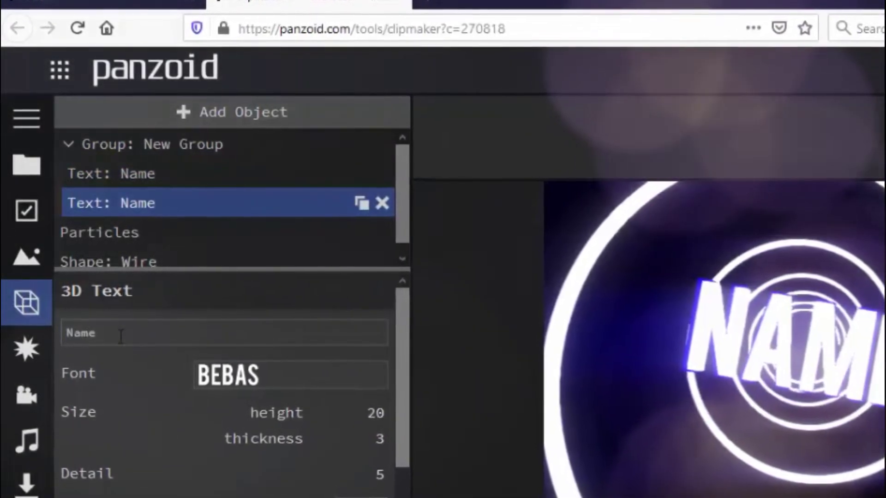
{"action": "key", "text": "BackSpace"}
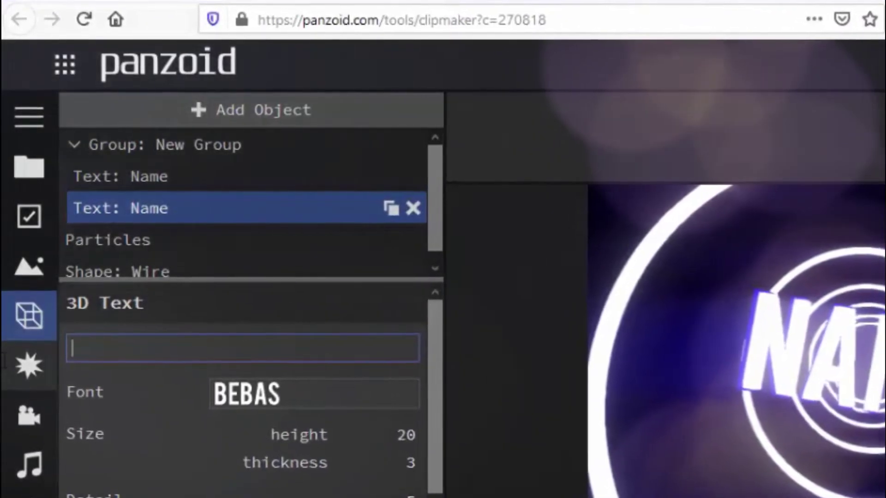
{"action": "type", "text": "Tech "}
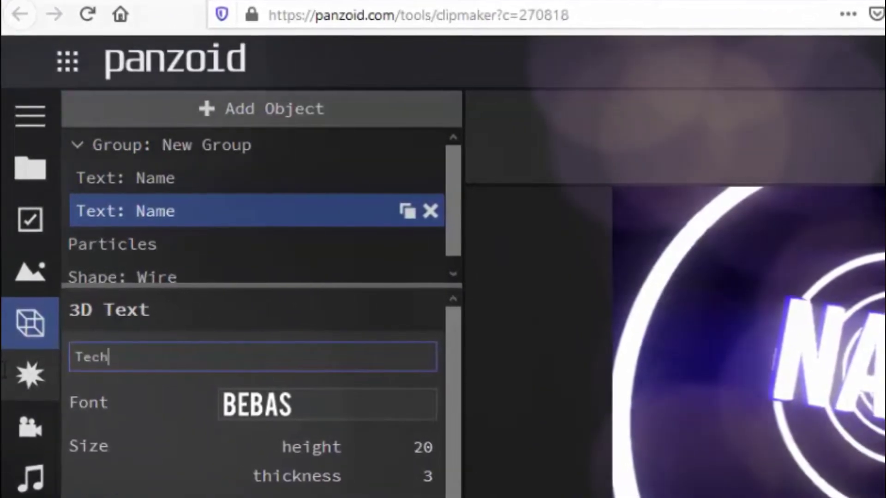
{"action": "type", "text": "Guy"}
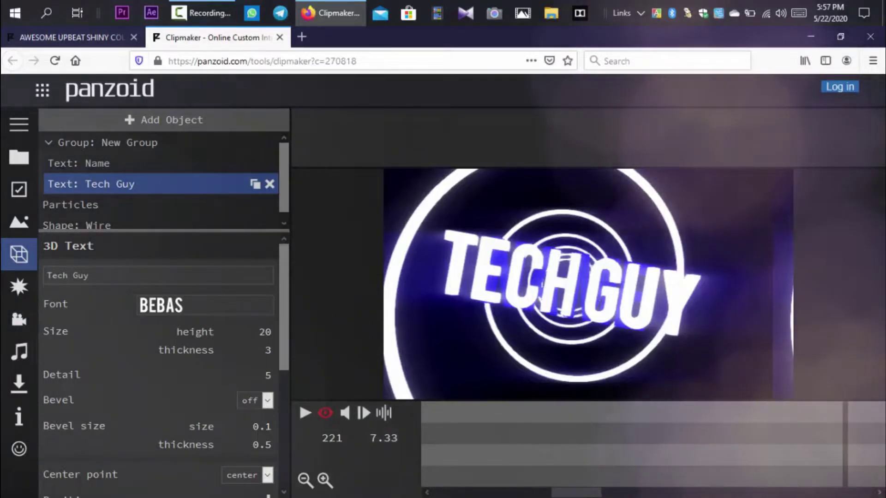
{"action": "left_click", "coordinate": [429, 409]}
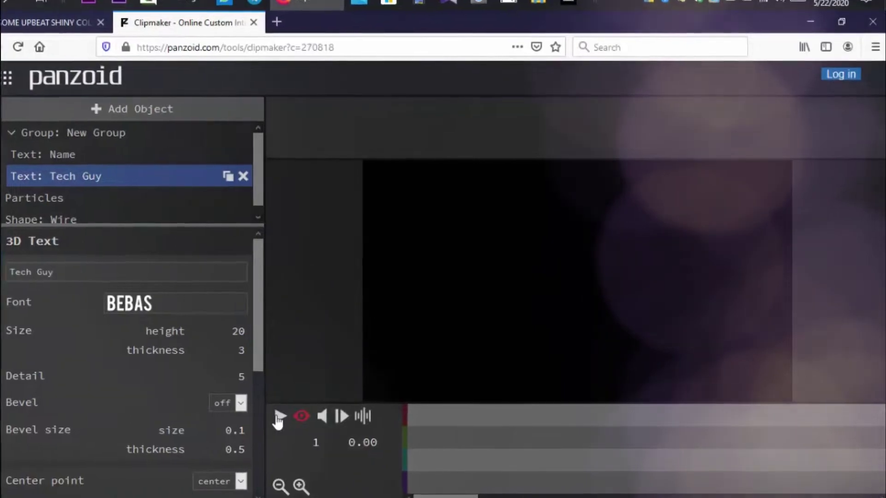
{"action": "left_click", "coordinate": [286, 415]}
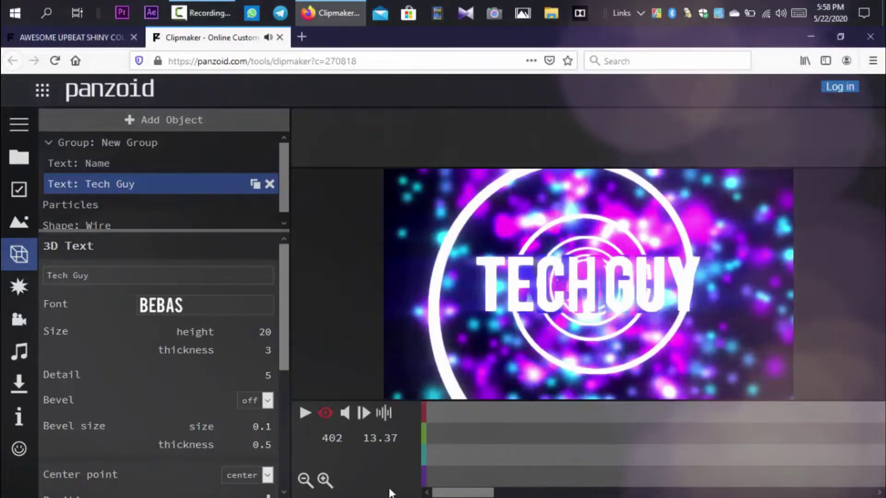
{"action": "left_click", "coordinate": [430, 408]}
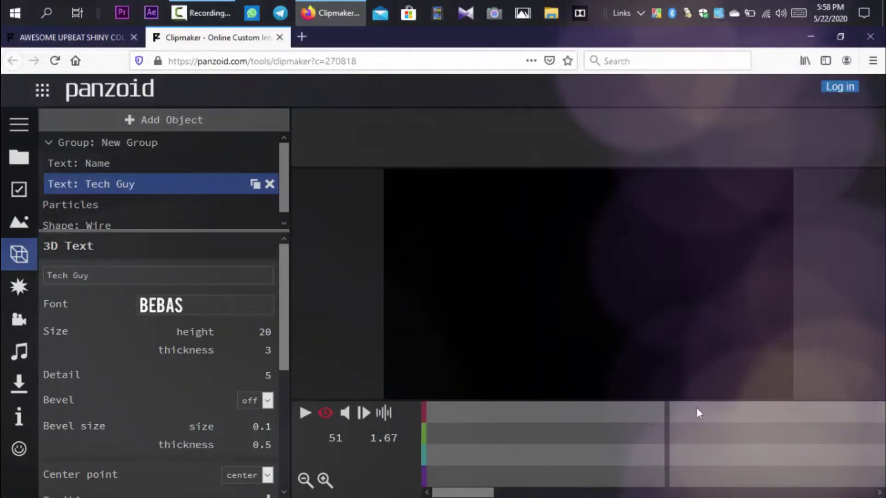
{"action": "left_click", "coordinate": [744, 404]}
{"action": "left_click", "coordinate": [820, 409]}
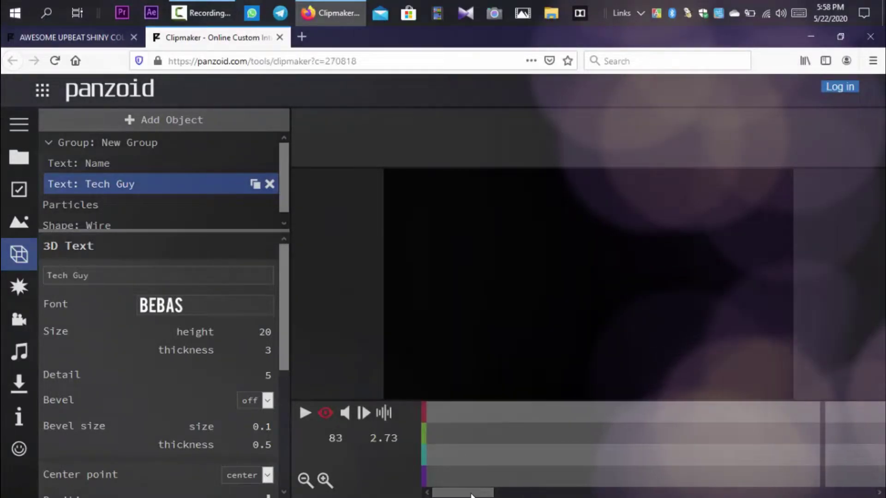
{"action": "left_click", "coordinate": [562, 422]}
{"action": "key", "text": "space"}
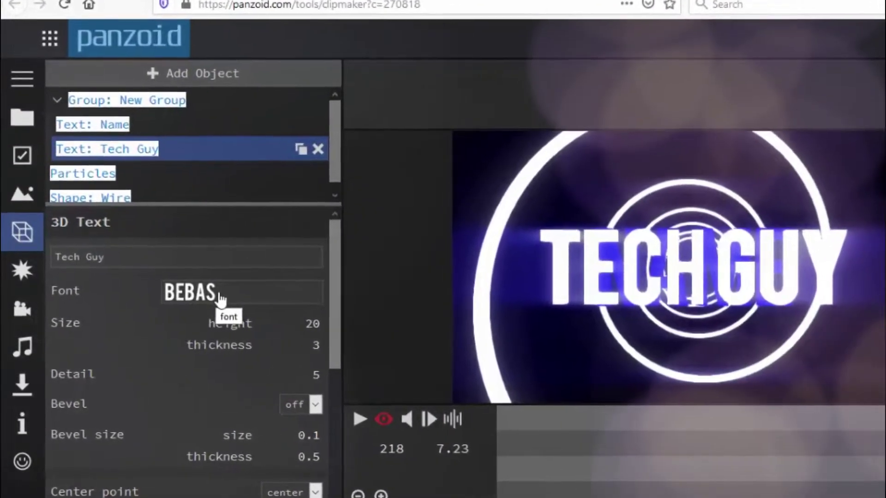
Apply the BLOODY font to the Tech Guy title and preview the intro
{"action": "left_click", "coordinate": [219, 296]}
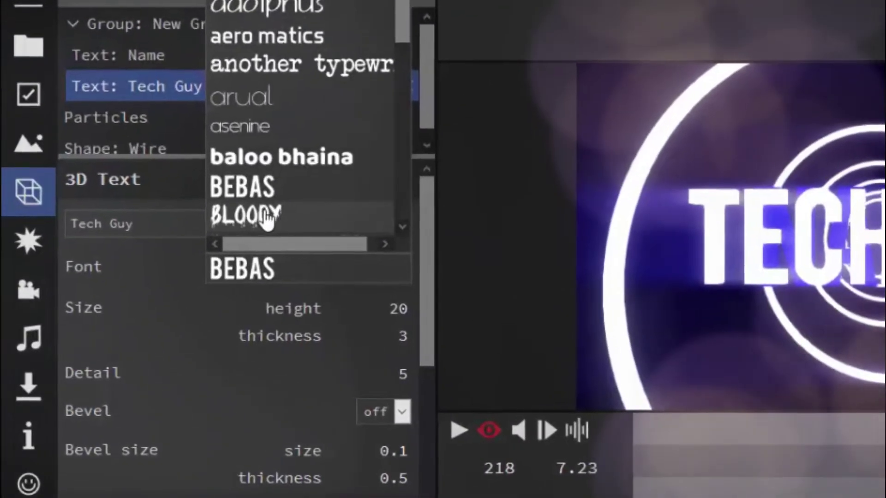
{"action": "left_click", "coordinate": [267, 217]}
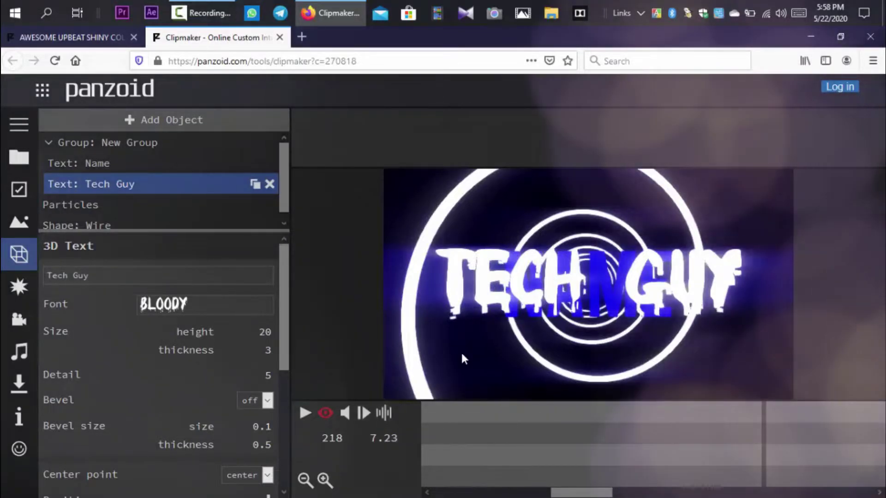
{"action": "left_click", "coordinate": [305, 414]}
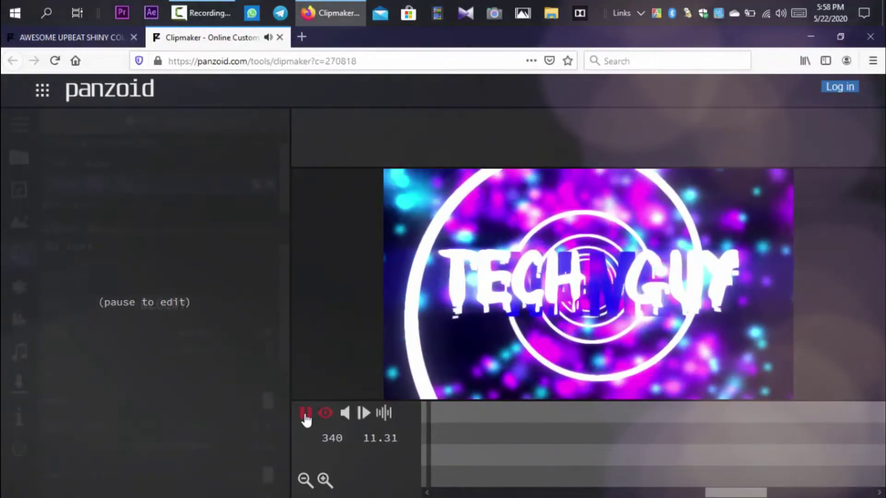
{"action": "left_click", "coordinate": [306, 414]}
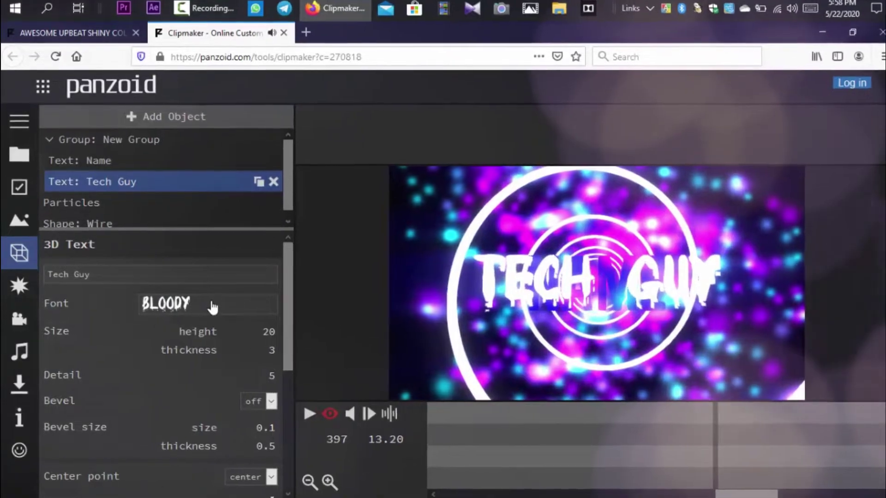
Switch the title font to lobster and preview the intro again
{"action": "left_click", "coordinate": [212, 305]}
{"action": "scroll", "coordinate": [212, 199], "scroll_direction": "down", "scroll_amount": 5}
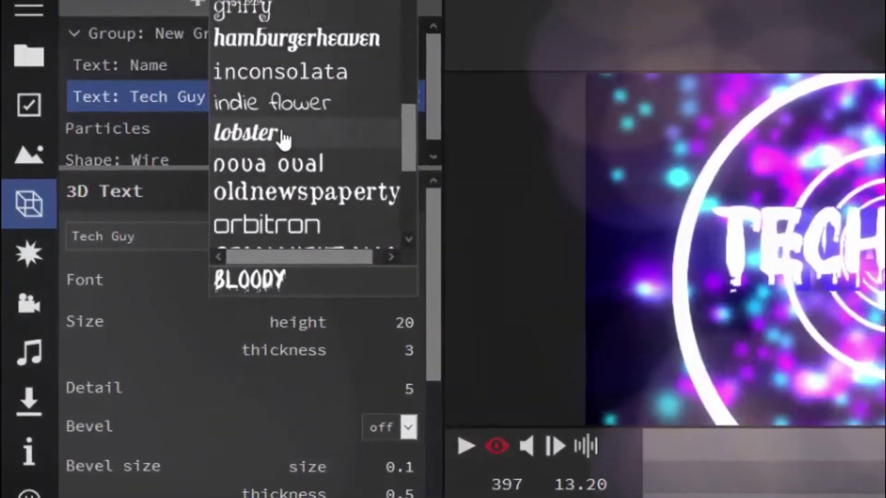
{"action": "left_click", "coordinate": [283, 137]}
{"action": "key", "text": "space"}
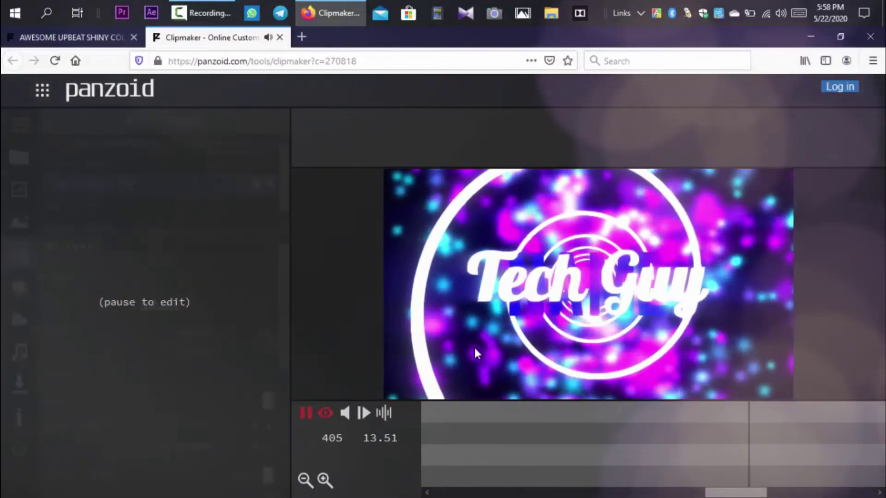
{"action": "key", "text": "space"}
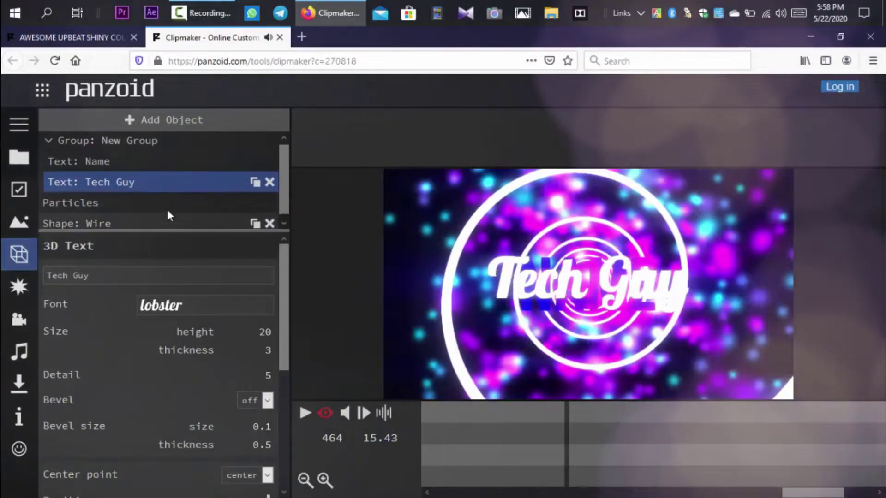
Delete the second Name layer's text, preview the intro, and bring up the Download panel
{"action": "left_click", "coordinate": [136, 166]}
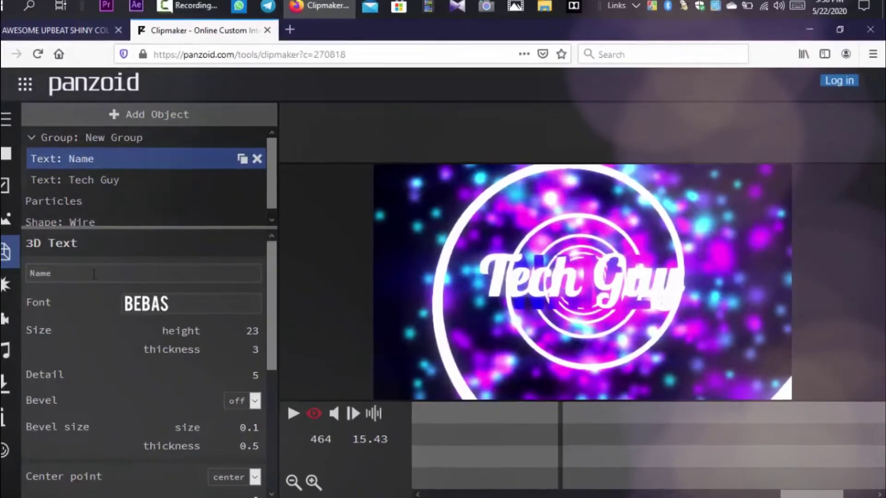
{"action": "left_click", "coordinate": [100, 276]}
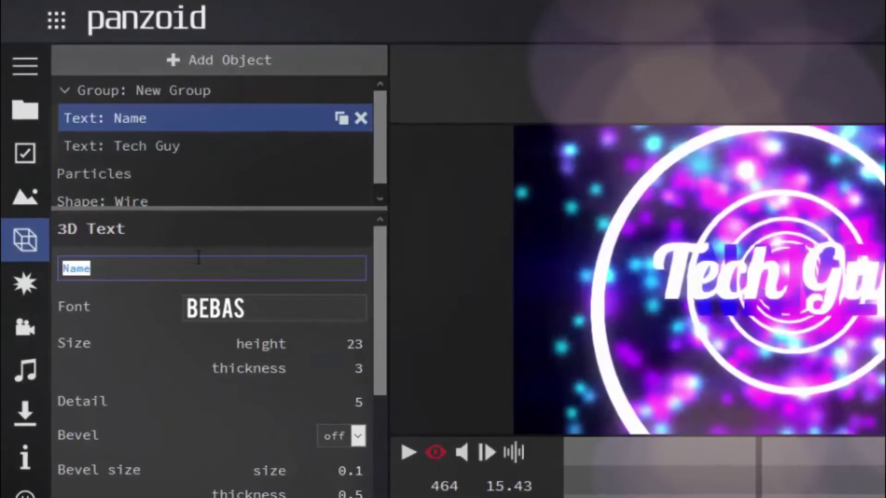
{"action": "key", "text": "BackSpace"}
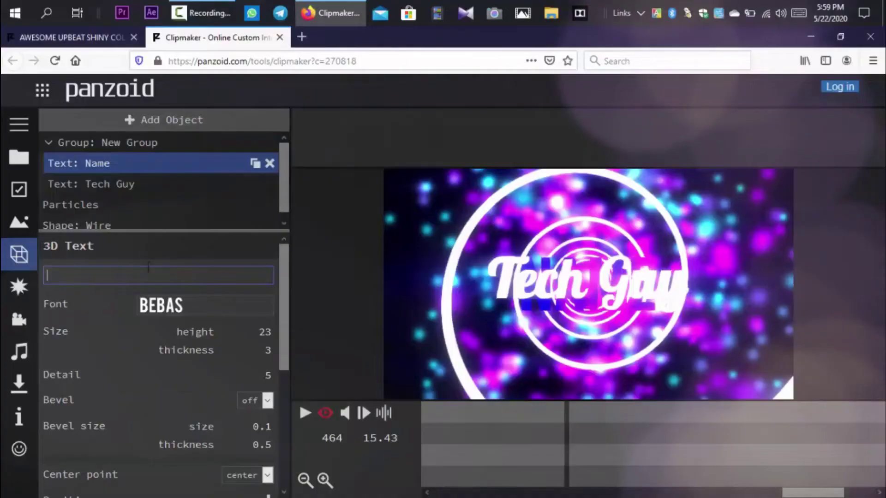
{"action": "key", "text": "space"}
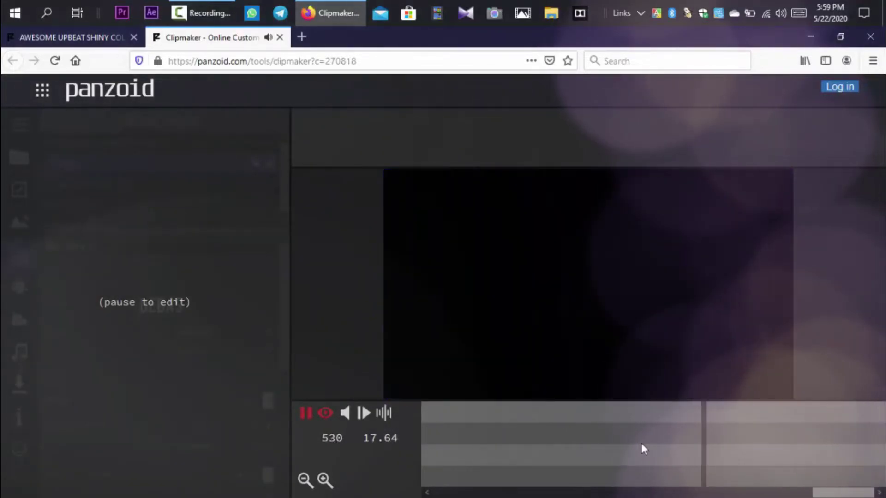
{"action": "key", "text": "space"}
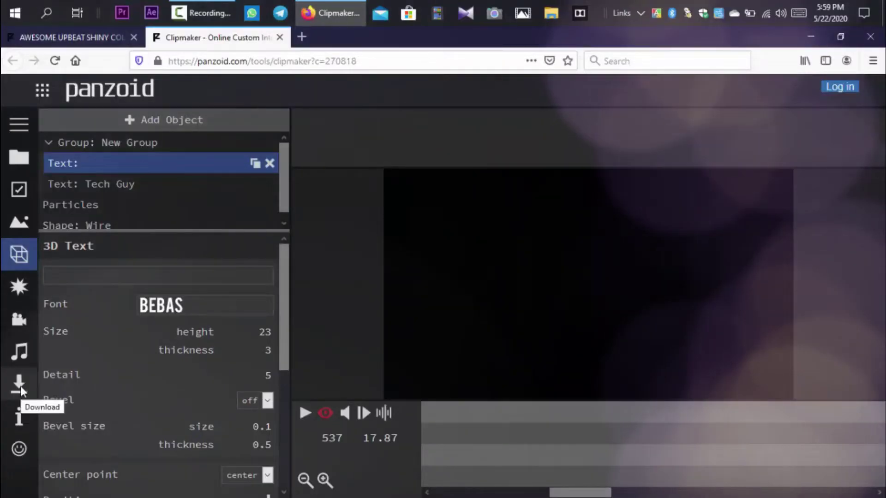
{"action": "left_click", "coordinate": [19, 384]}
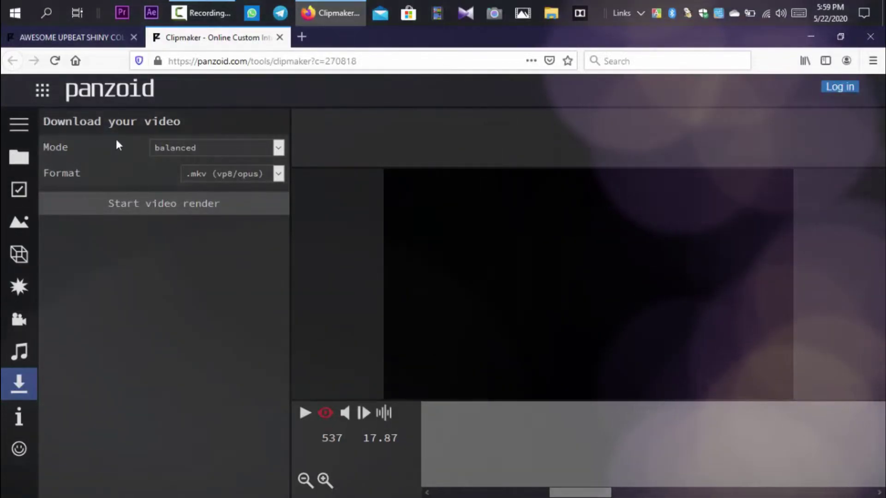
Set the render Mode to extreme quality (slow) and start the video render
{"action": "left_click", "coordinate": [165, 144]}
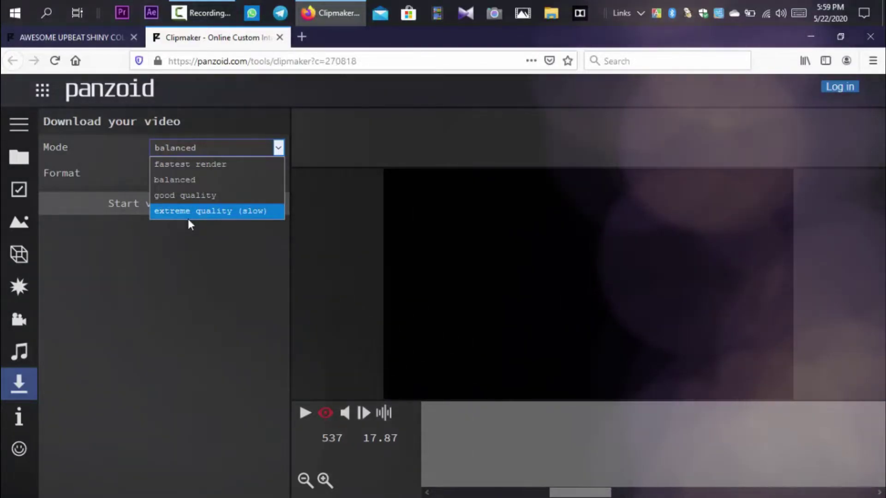
{"action": "key", "text": "Escape"}
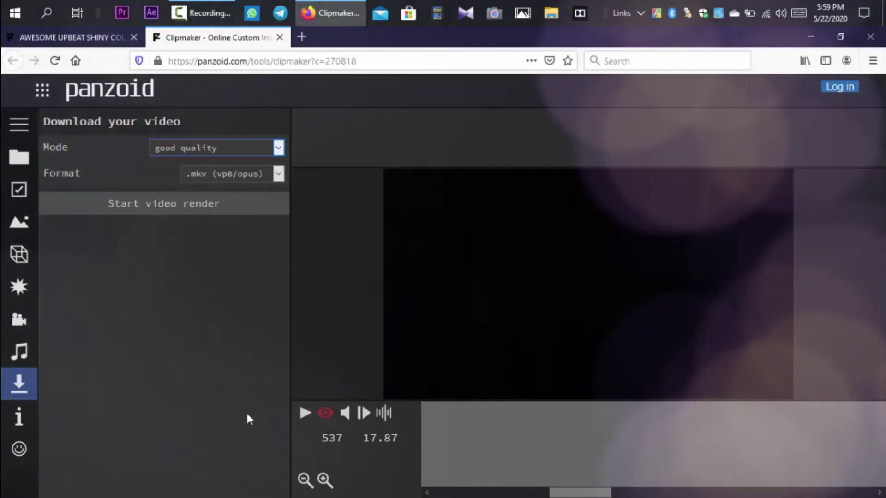
{"action": "left_click", "coordinate": [305, 413]}
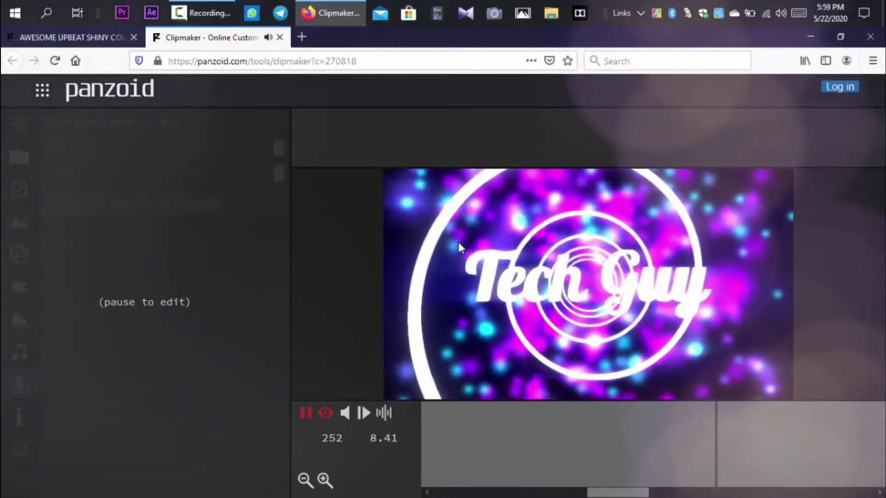
{"action": "key", "text": "space"}
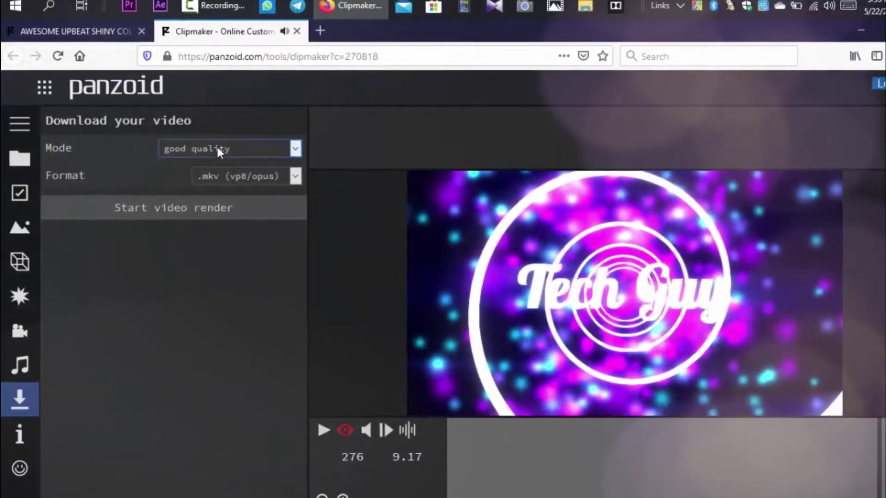
{"action": "left_click", "coordinate": [216, 147]}
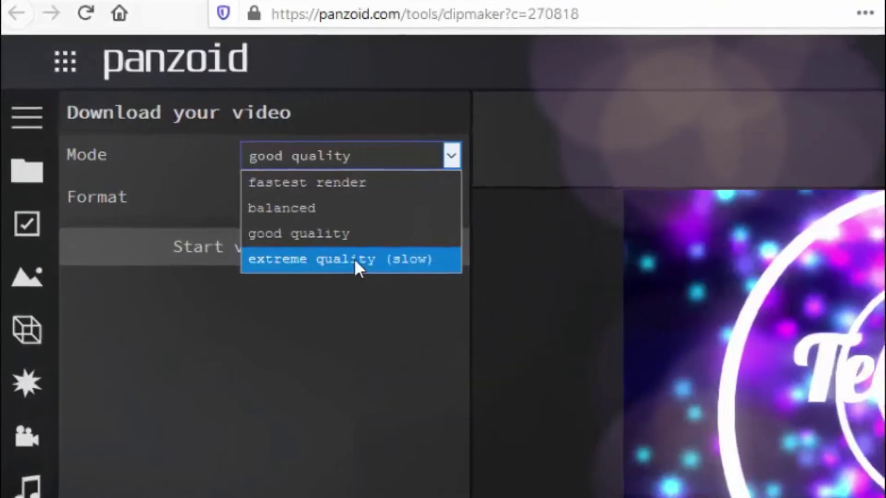
{"action": "left_click", "coordinate": [355, 260]}
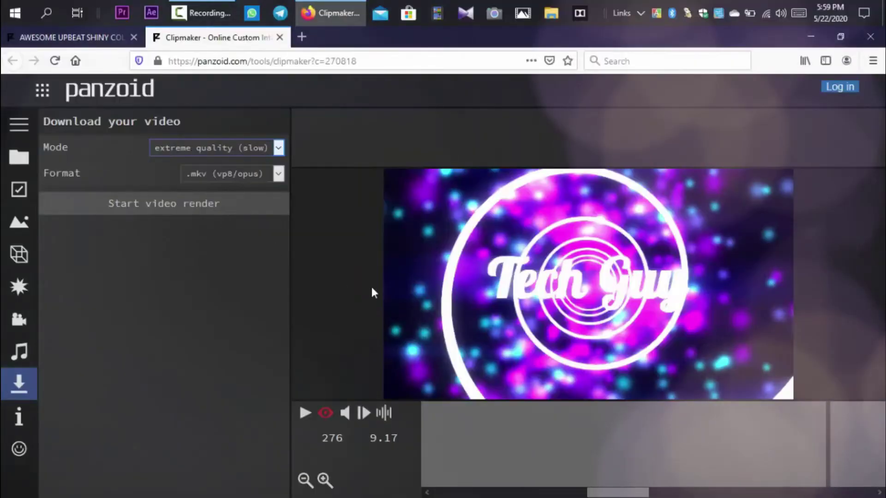
{"action": "left_click", "coordinate": [305, 414]}
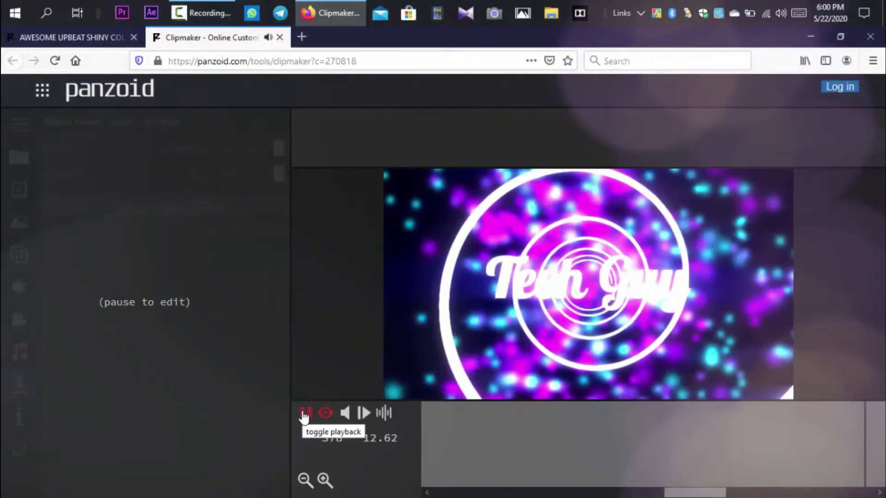
{"action": "left_click", "coordinate": [304, 414]}
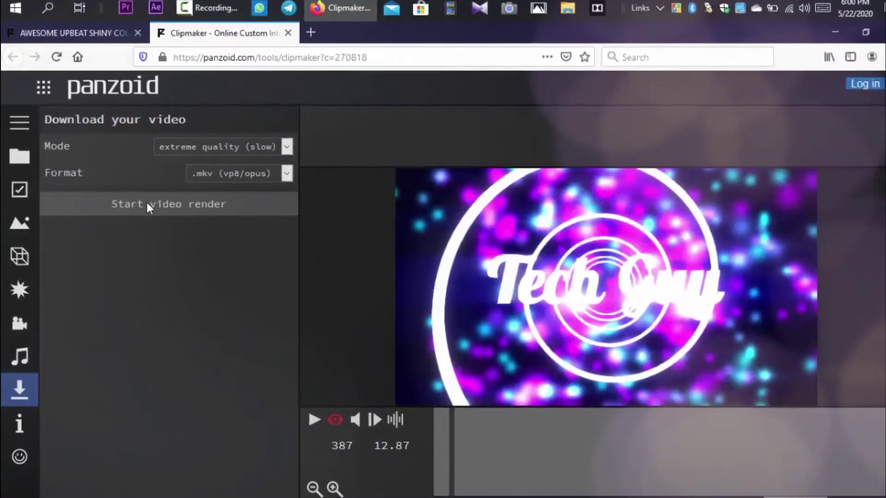
{"action": "left_click", "coordinate": [152, 205]}
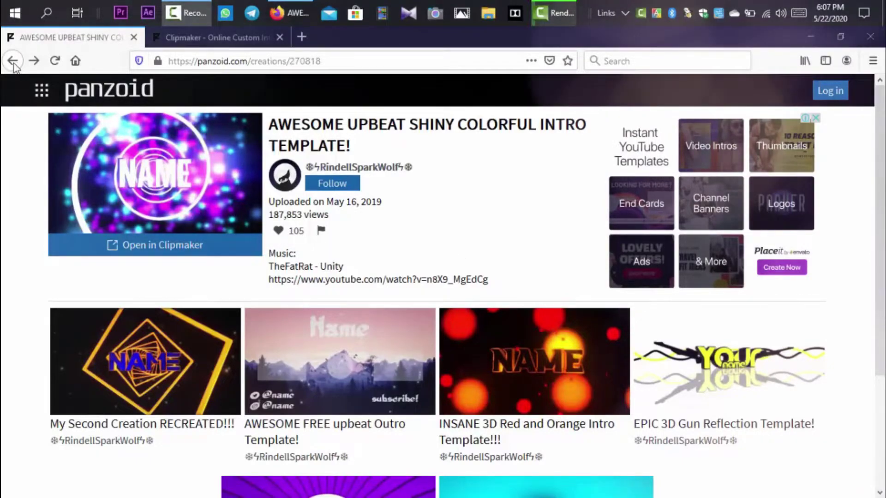
Go back to the Panzoid homepage and open the full Creations list
{"action": "key", "text": "alt+Left"}
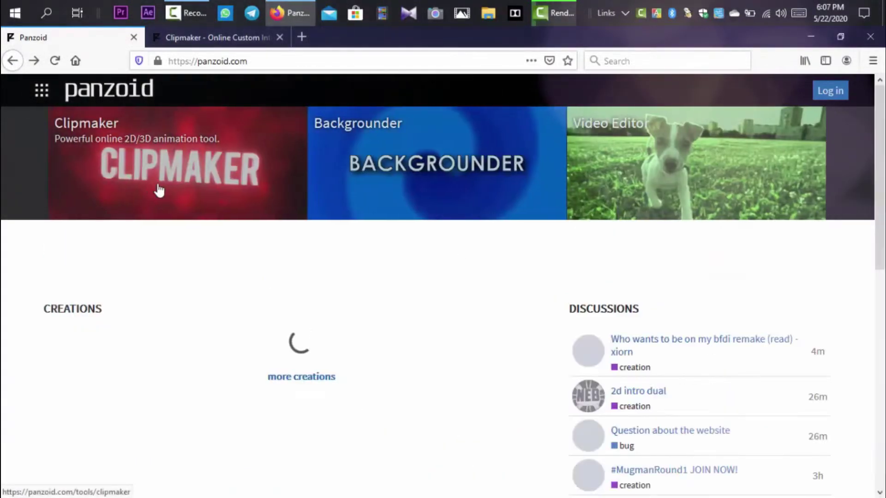
{"action": "scroll", "coordinate": [357, 398], "scroll_direction": "down", "scroll_amount": 10}
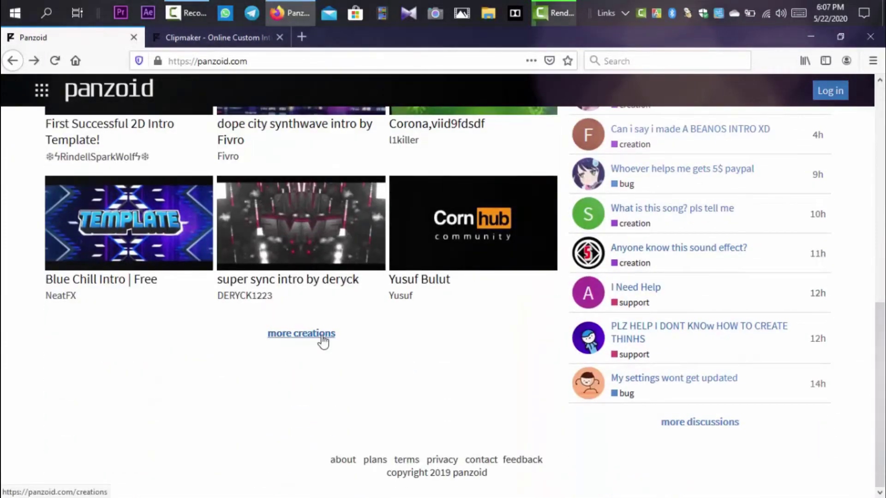
{"action": "left_click", "coordinate": [324, 340]}
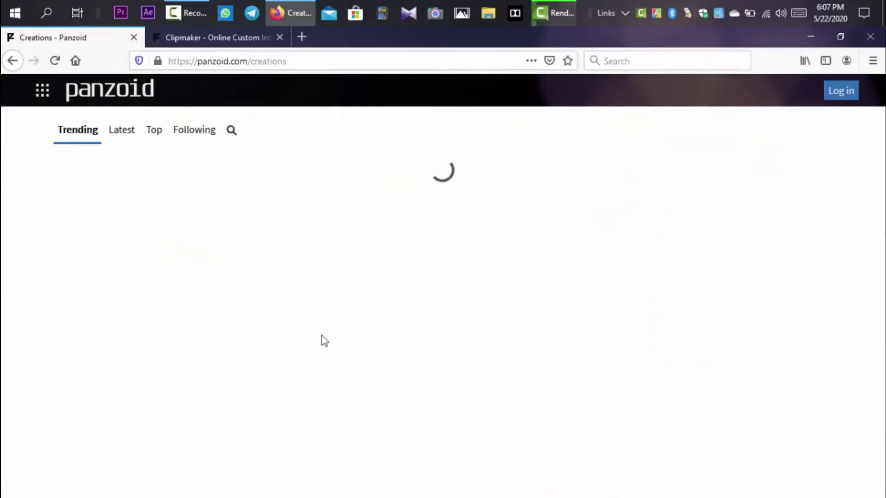
Browse the Creations grid and open the FAST PACED RODDY RICH TOP OF MY GAME INTRO page
{"action": "scroll", "coordinate": [357, 291], "scroll_direction": "down", "scroll_amount": 4}
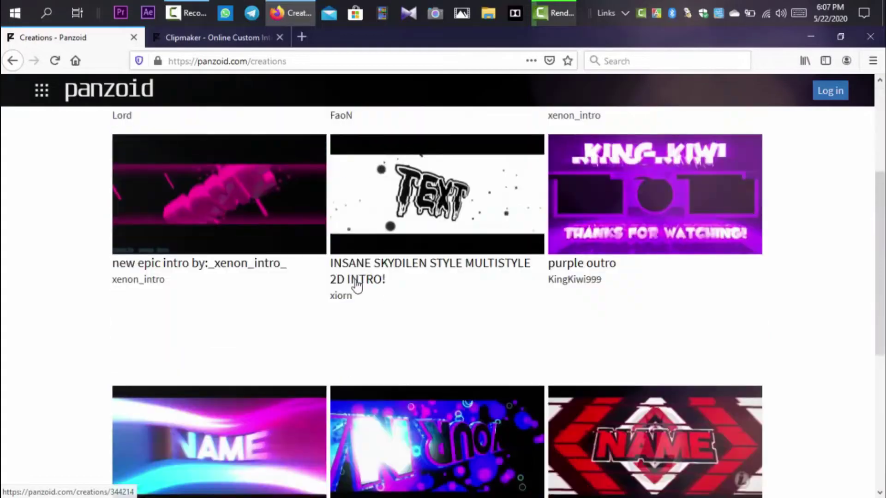
{"action": "scroll", "coordinate": [356, 291], "scroll_direction": "down", "scroll_amount": 3}
{"action": "scroll", "coordinate": [356, 290], "scroll_direction": "down", "scroll_amount": 2}
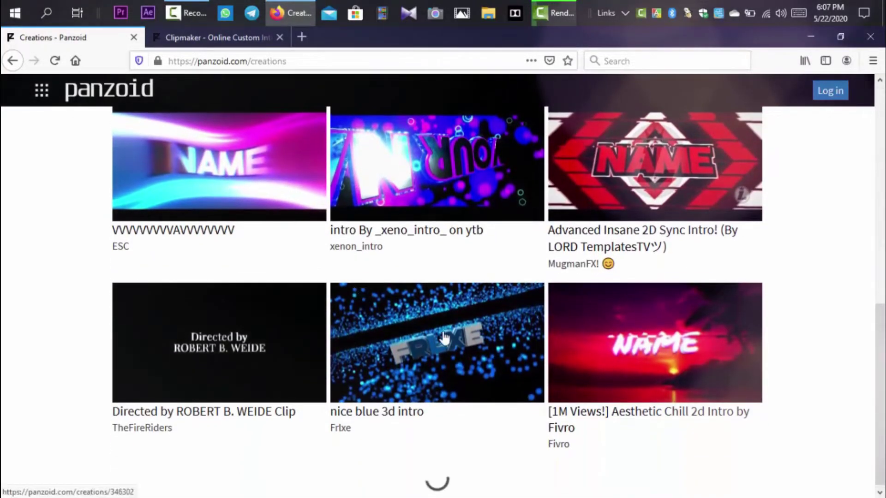
{"action": "scroll", "coordinate": [548, 366], "scroll_direction": "down", "scroll_amount": 8}
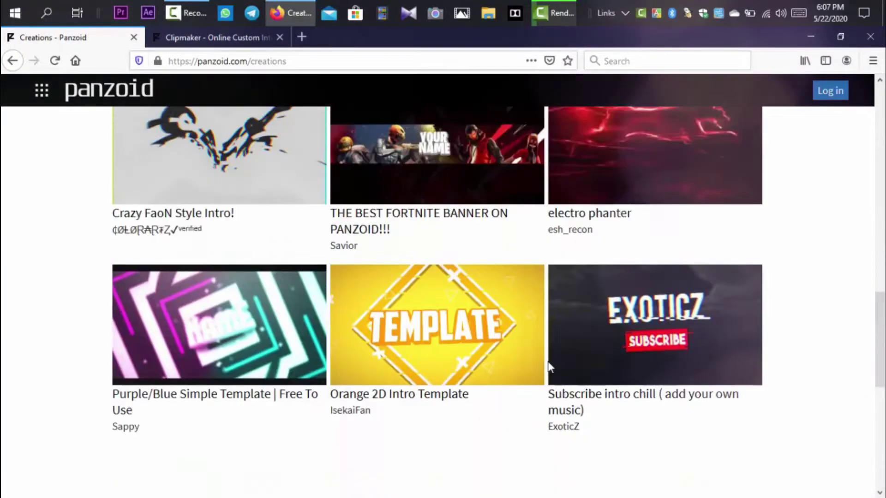
{"action": "scroll", "coordinate": [548, 366], "scroll_direction": "up", "scroll_amount": 3}
{"action": "scroll", "coordinate": [548, 366], "scroll_direction": "up", "scroll_amount": 7}
{"action": "scroll", "coordinate": [549, 368], "scroll_direction": "up", "scroll_amount": 2}
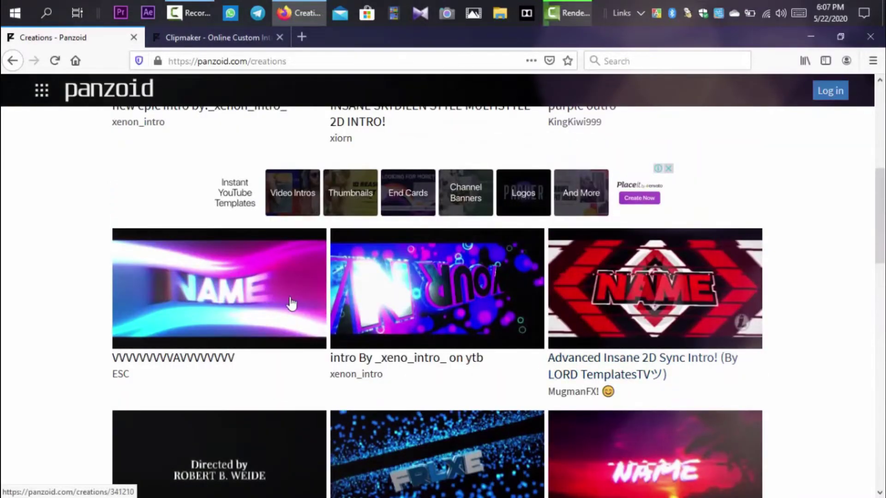
{"action": "scroll", "coordinate": [456, 291], "scroll_direction": "up", "scroll_amount": 4}
{"action": "scroll", "coordinate": [378, 333], "scroll_direction": "up", "scroll_amount": 2}
{"action": "scroll", "coordinate": [375, 407], "scroll_direction": "down", "scroll_amount": 2}
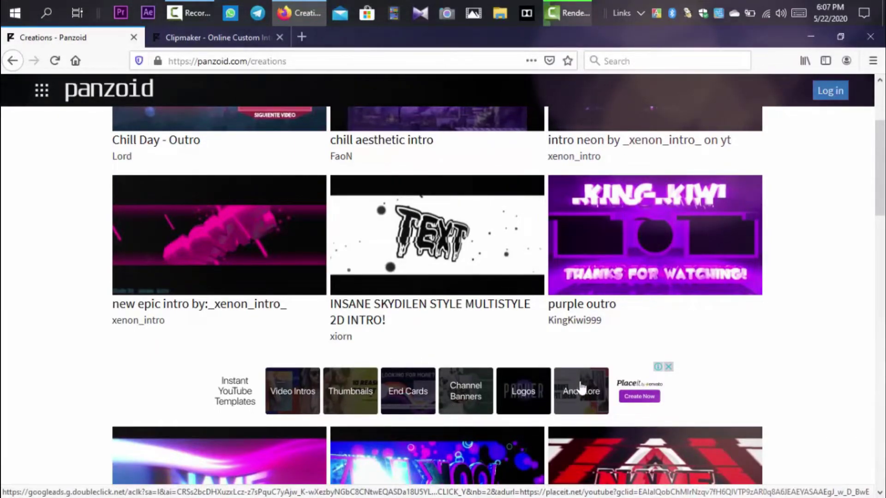
{"action": "scroll", "coordinate": [582, 388], "scroll_direction": "up", "scroll_amount": 3}
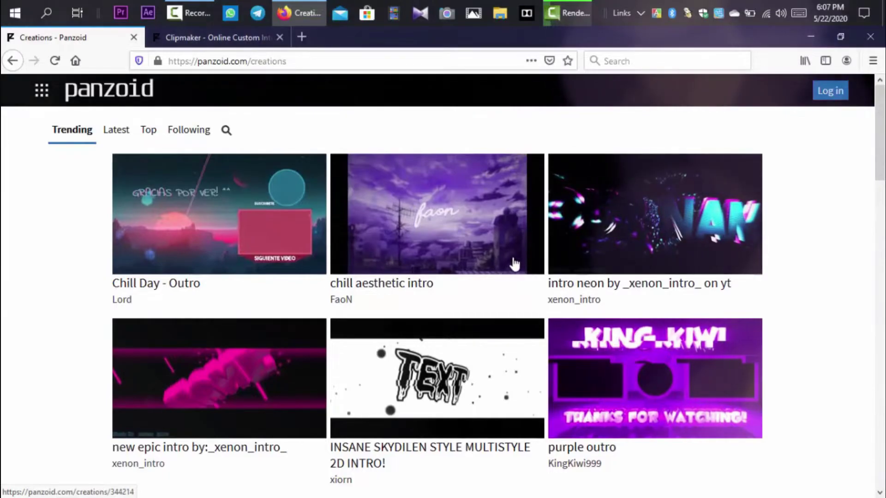
{"action": "scroll", "coordinate": [515, 264], "scroll_direction": "down", "scroll_amount": 4}
{"action": "scroll", "coordinate": [480, 288], "scroll_direction": "down", "scroll_amount": 4}
{"action": "scroll", "coordinate": [518, 368], "scroll_direction": "down", "scroll_amount": 2}
{"action": "scroll", "coordinate": [521, 369], "scroll_direction": "down", "scroll_amount": 4}
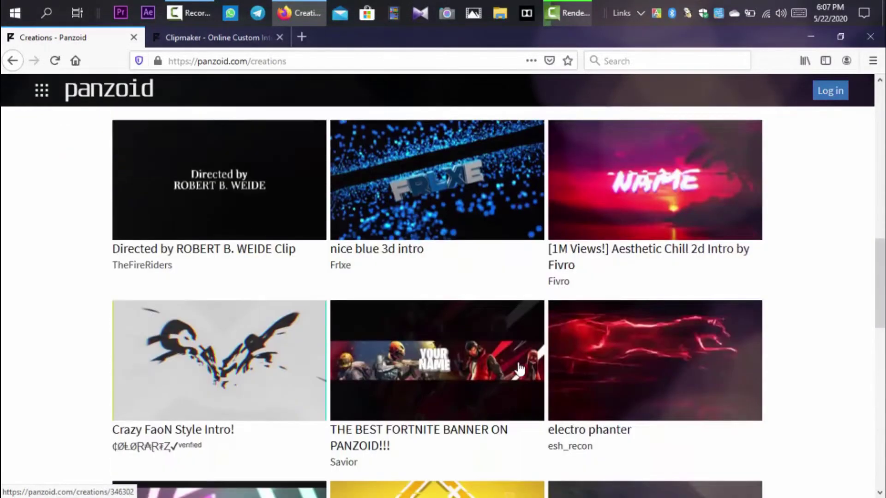
{"action": "scroll", "coordinate": [520, 369], "scroll_direction": "down", "scroll_amount": 2}
{"action": "scroll", "coordinate": [471, 365], "scroll_direction": "down", "scroll_amount": 3}
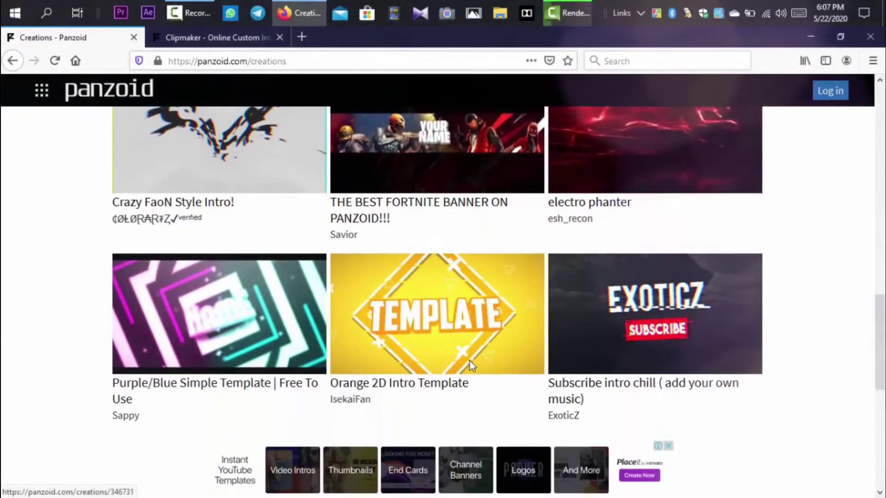
{"action": "scroll", "coordinate": [470, 365], "scroll_direction": "down", "scroll_amount": 3}
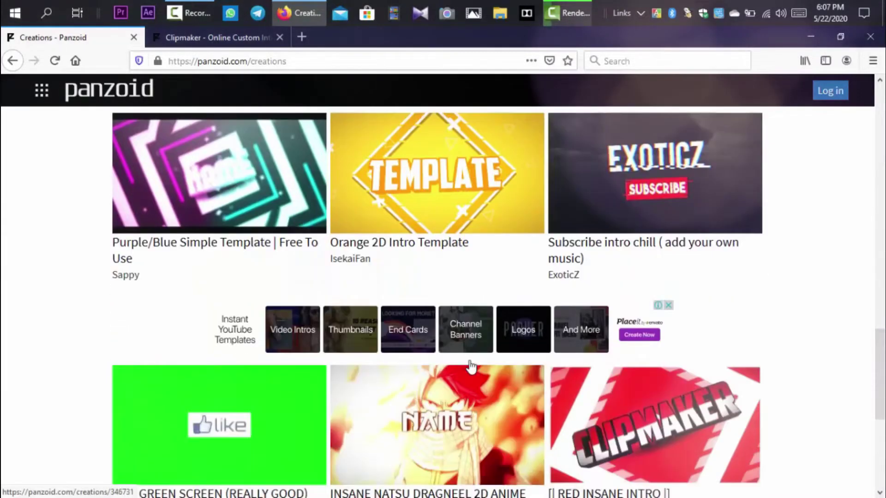
{"action": "scroll", "coordinate": [470, 364], "scroll_direction": "down", "scroll_amount": 2}
{"action": "scroll", "coordinate": [471, 366], "scroll_direction": "down", "scroll_amount": 4}
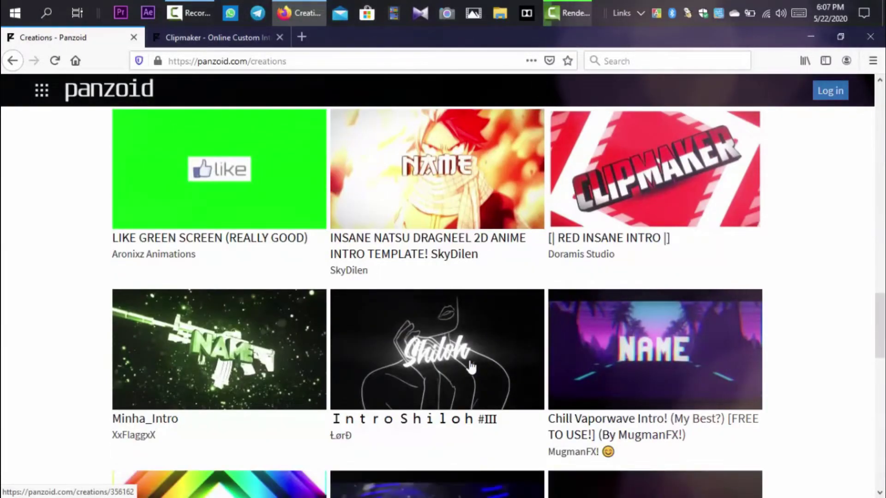
{"action": "scroll", "coordinate": [470, 367], "scroll_direction": "down", "scroll_amount": 4}
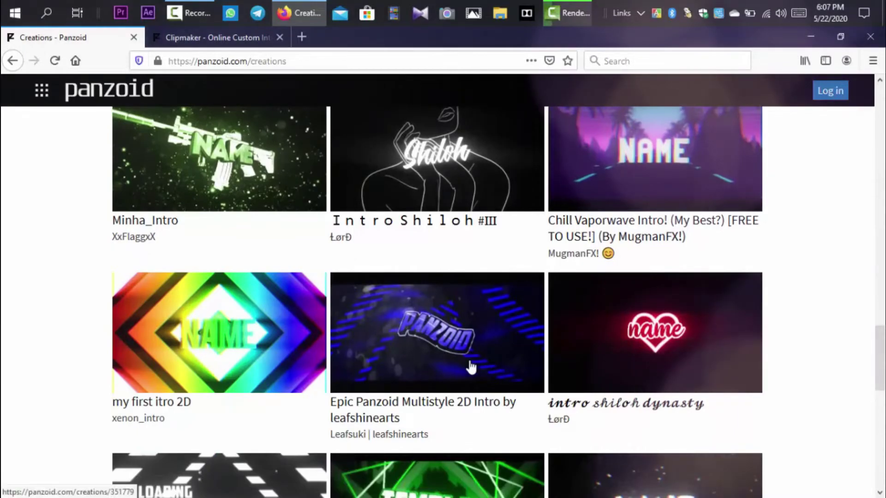
{"action": "scroll", "coordinate": [470, 366], "scroll_direction": "down", "scroll_amount": 4}
{"action": "scroll", "coordinate": [697, 268], "scroll_direction": "down", "scroll_amount": 4}
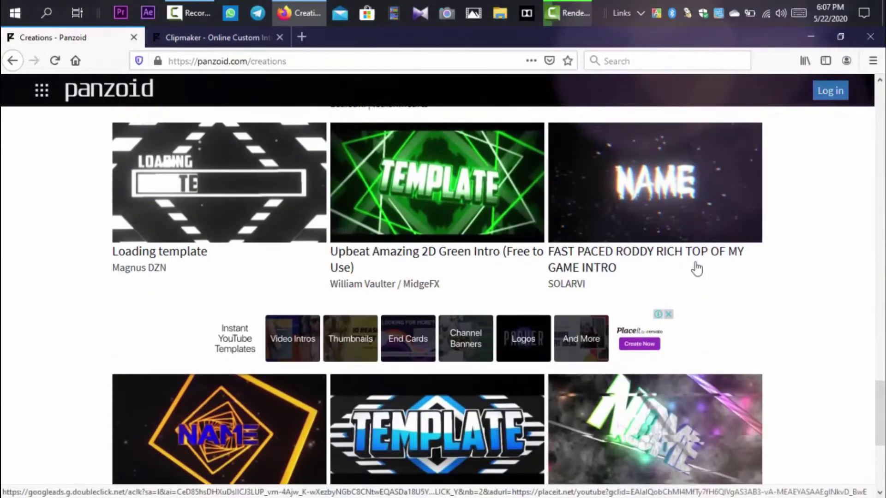
{"action": "scroll", "coordinate": [622, 343], "scroll_direction": "up", "scroll_amount": 1}
{"action": "left_click", "coordinate": [636, 286]}
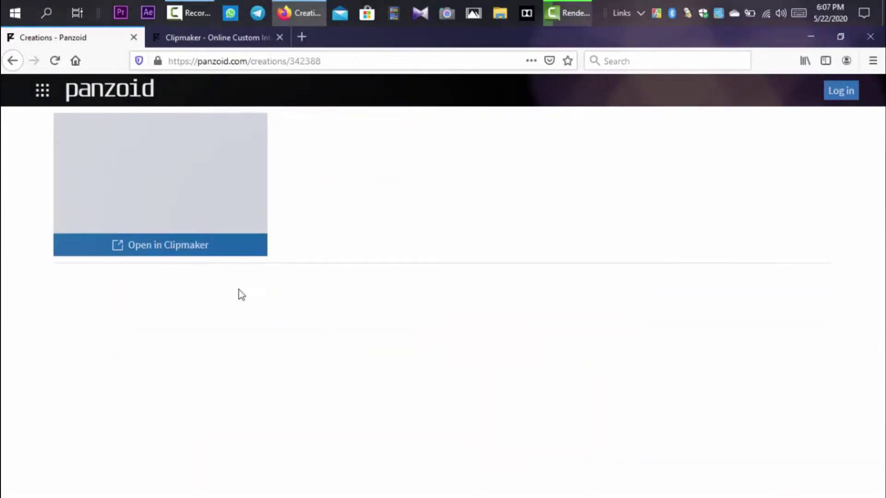
Load the RODDY RICH intro template in Clipmaker and play its preview
{"action": "left_click", "coordinate": [207, 253]}
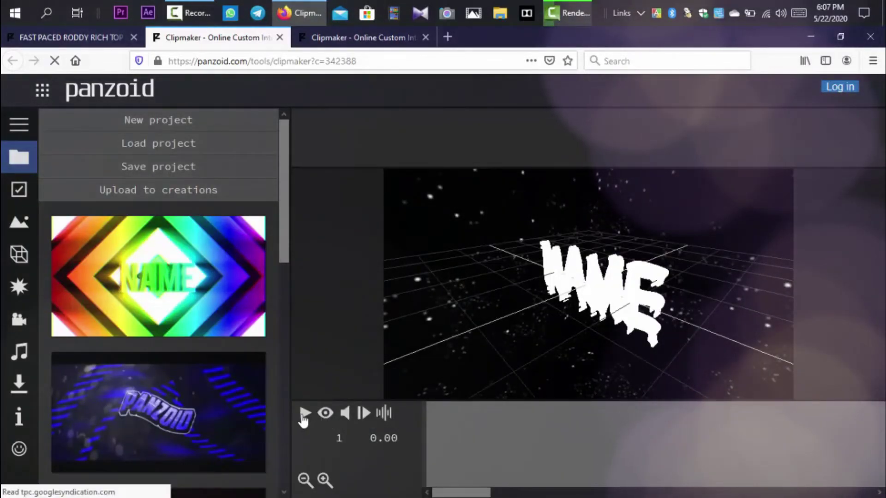
{"action": "left_click", "coordinate": [302, 419]}
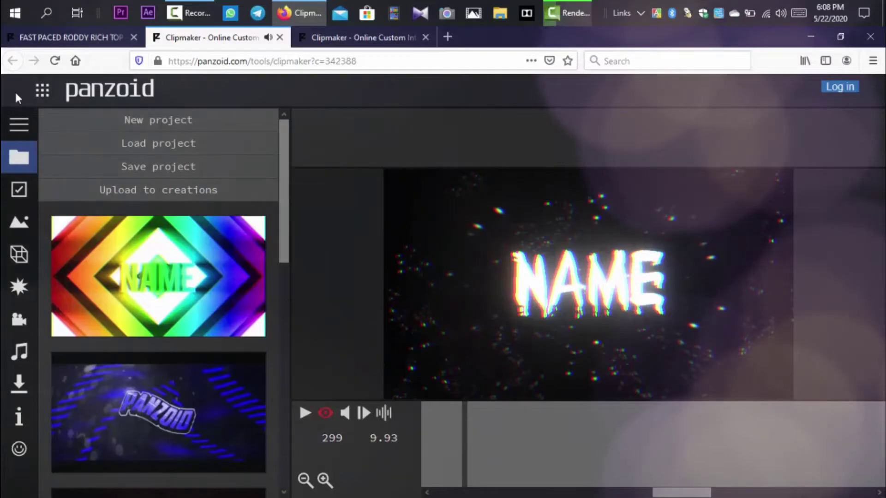
Change the Name 3D text object to 'Xavier' and preview the intro
{"action": "left_click", "coordinate": [23, 255]}
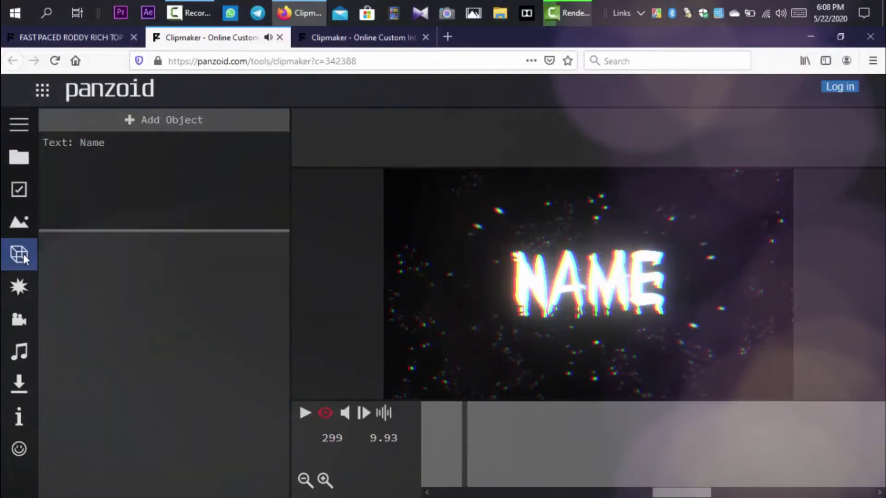
{"action": "left_click", "coordinate": [101, 145]}
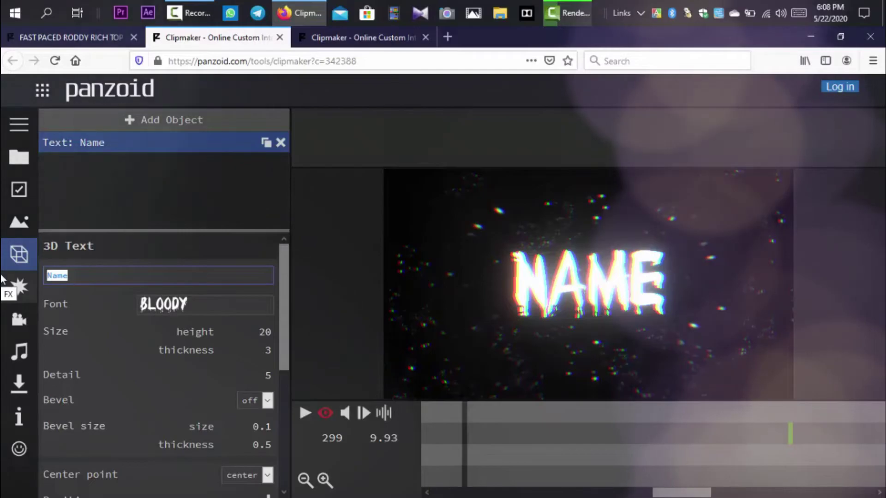
{"action": "type", "text": "avie"}
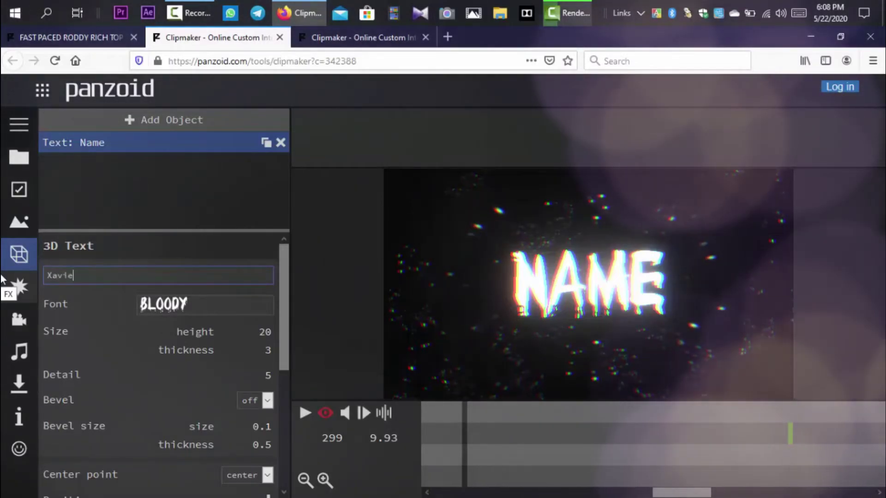
{"action": "type", "text": "r"}
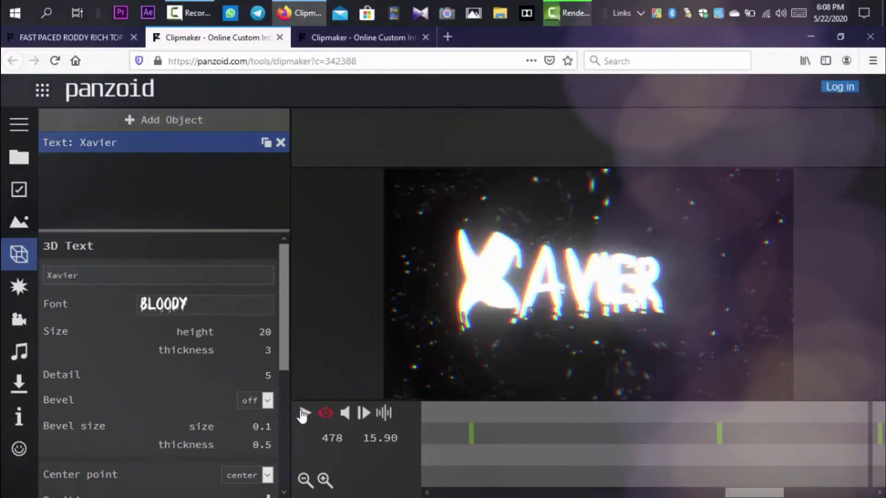
{"action": "left_click", "coordinate": [304, 413]}
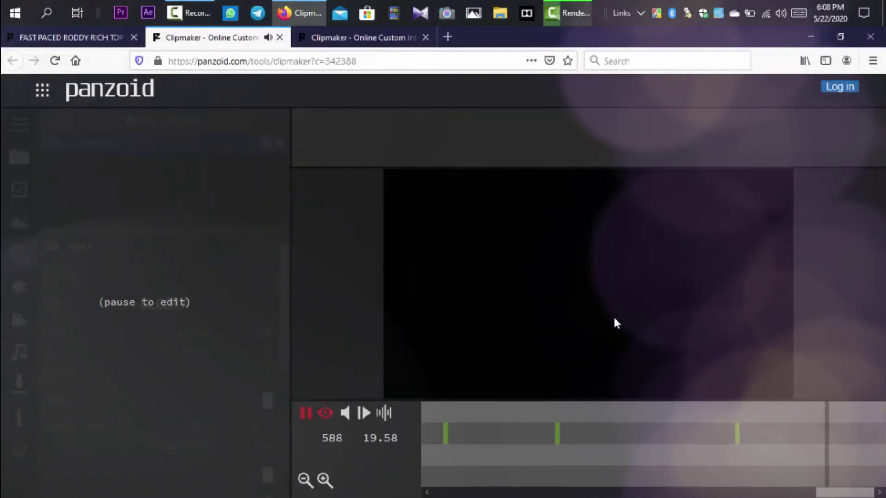
{"action": "key", "text": "space"}
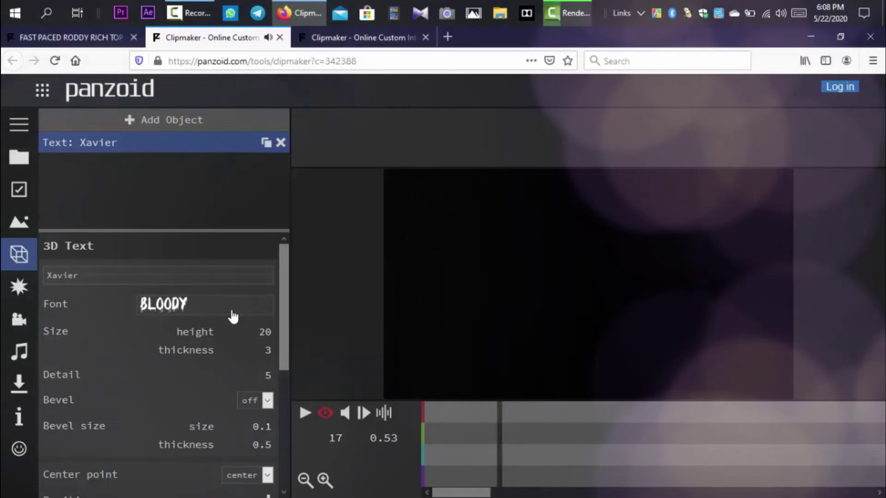
Switch the Xavier title's font from BLOODY to adolphus and preview the result
{"action": "left_click", "coordinate": [233, 317]}
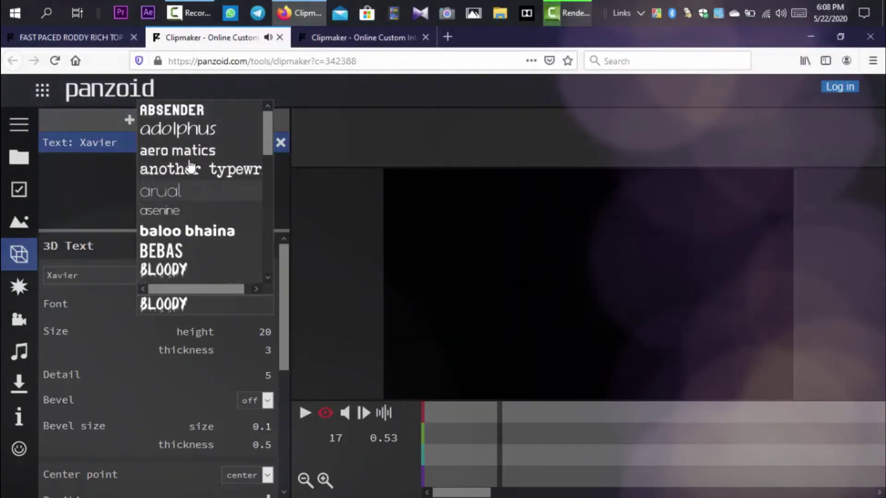
{"action": "left_click", "coordinate": [187, 137]}
{"action": "key", "text": "space"}
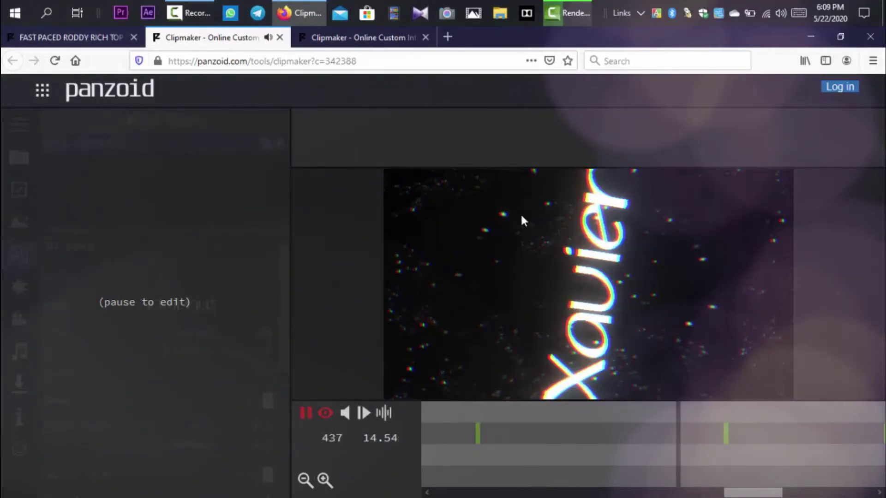
{"action": "left_click", "coordinate": [518, 248]}
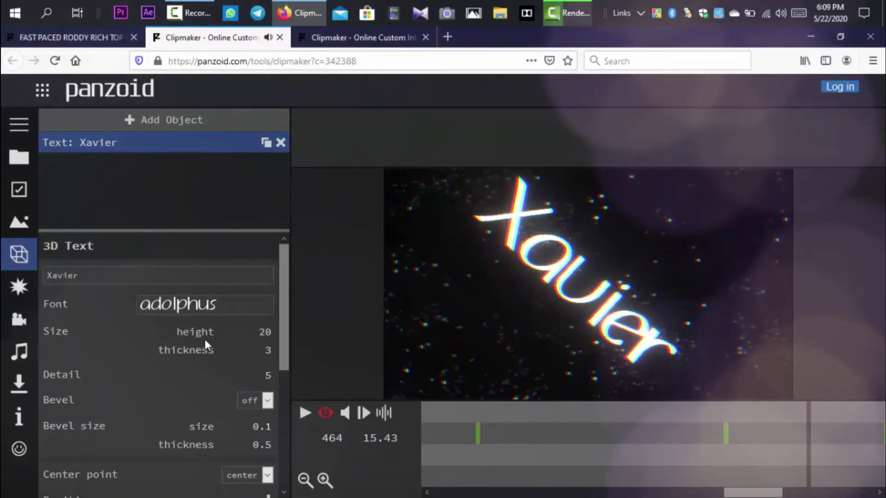
Raise the Xavier text's size height to 22, then return to the template's creation page
{"action": "left_click", "coordinate": [265, 332]}
{"action": "scroll", "coordinate": [265, 332], "scroll_direction": "up", "scroll_amount": 1}
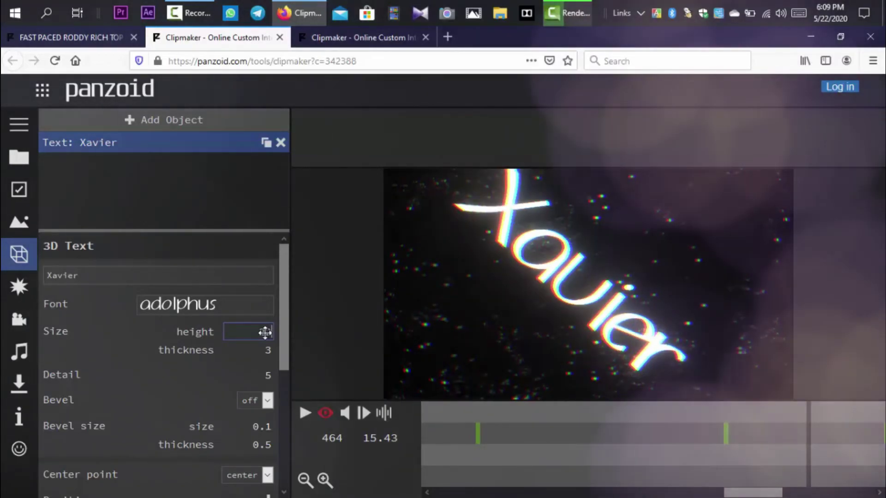
{"action": "scroll", "coordinate": [251, 341], "scroll_direction": "down", "scroll_amount": 2}
{"action": "scroll", "coordinate": [251, 351], "scroll_direction": "down", "scroll_amount": 3}
{"action": "scroll", "coordinate": [116, 327], "scroll_direction": "up", "scroll_amount": 1}
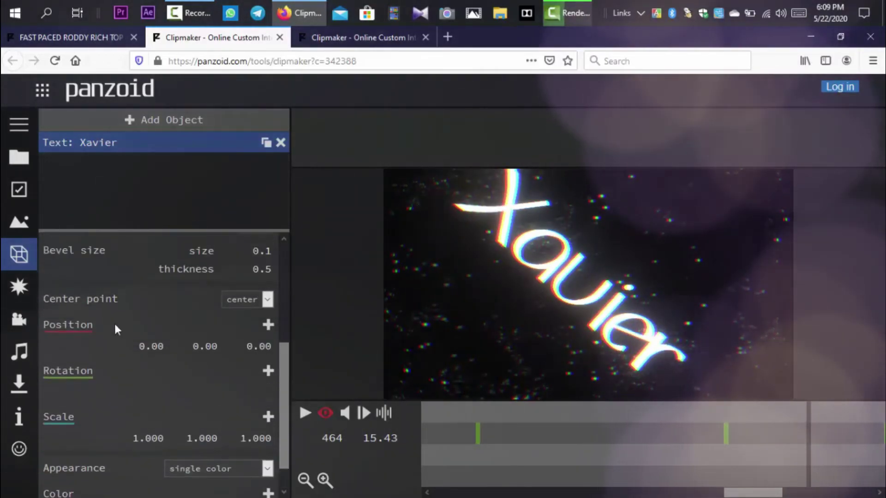
{"action": "scroll", "coordinate": [59, 310], "scroll_direction": "up", "scroll_amount": 1}
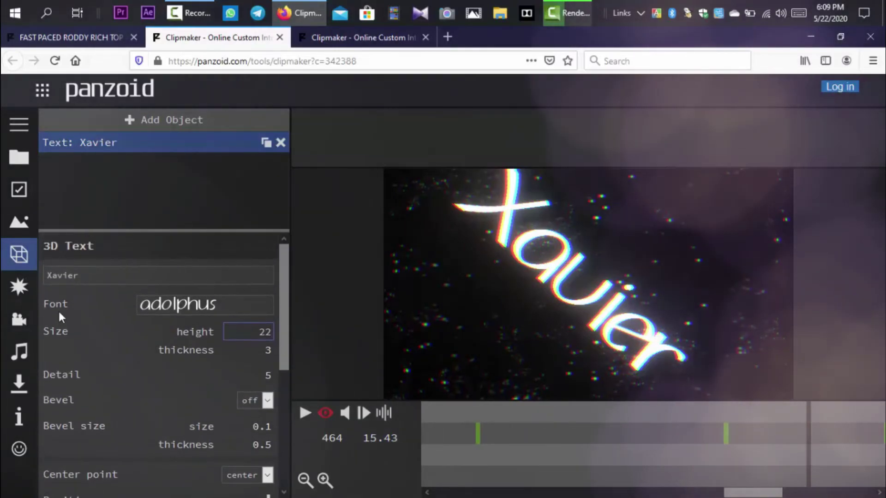
{"action": "scroll", "coordinate": [131, 361], "scroll_direction": "down", "scroll_amount": 2}
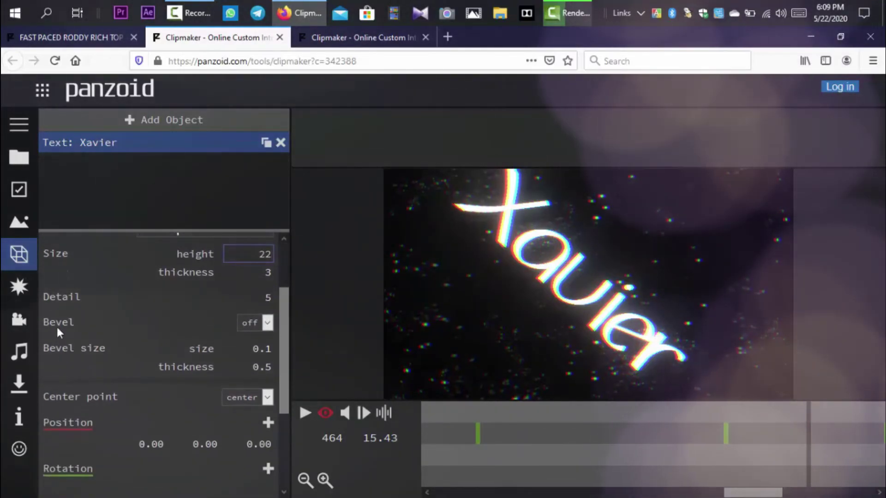
{"action": "scroll", "coordinate": [97, 330], "scroll_direction": "down", "scroll_amount": 3}
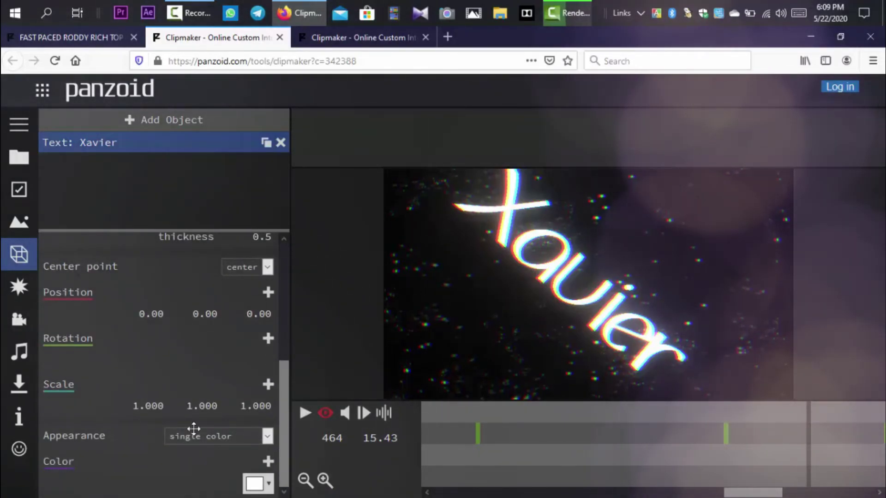
{"action": "scroll", "coordinate": [120, 353], "scroll_direction": "up", "scroll_amount": 5}
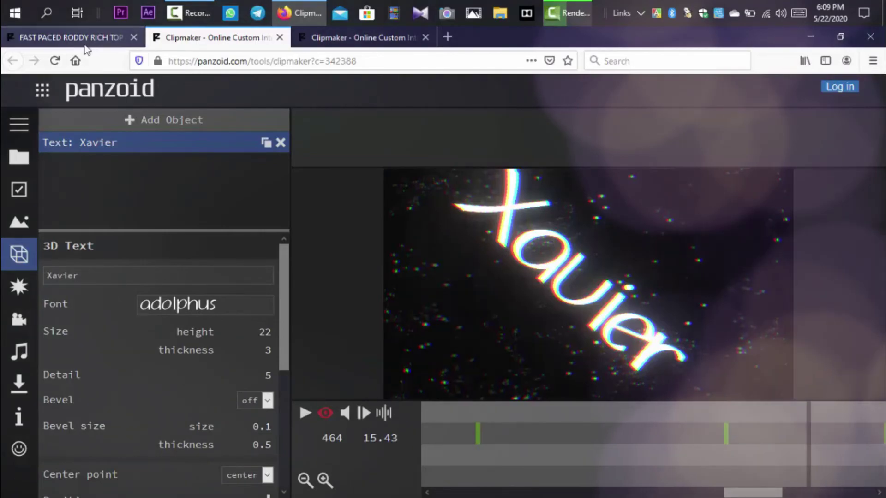
{"action": "left_click", "coordinate": [69, 37]}
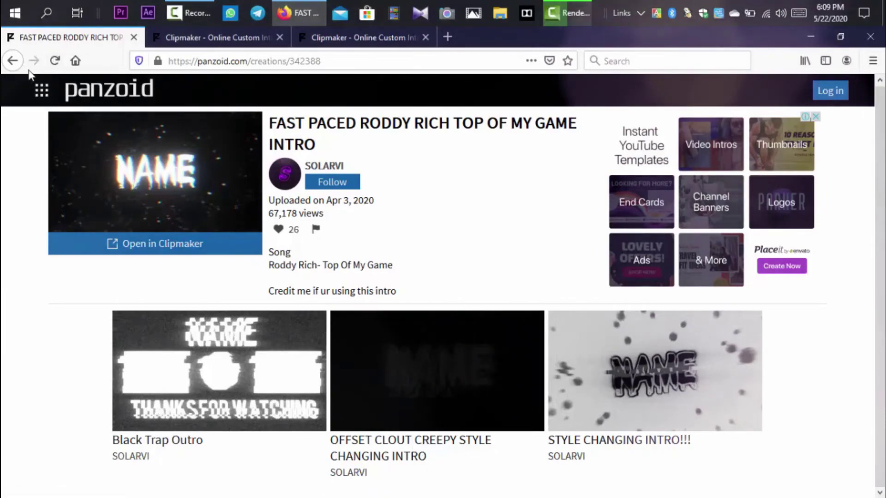
Go back to the Creations gallery and scroll through the intro templates
{"action": "left_click", "coordinate": [13, 60]}
{"action": "scroll", "coordinate": [409, 405], "scroll_direction": "down", "scroll_amount": 5}
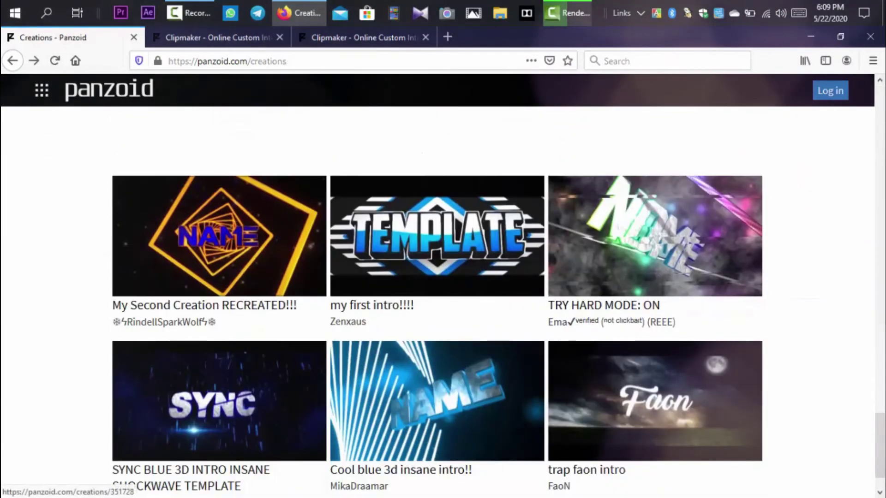
{"action": "scroll", "coordinate": [451, 443], "scroll_direction": "down", "scroll_amount": 1}
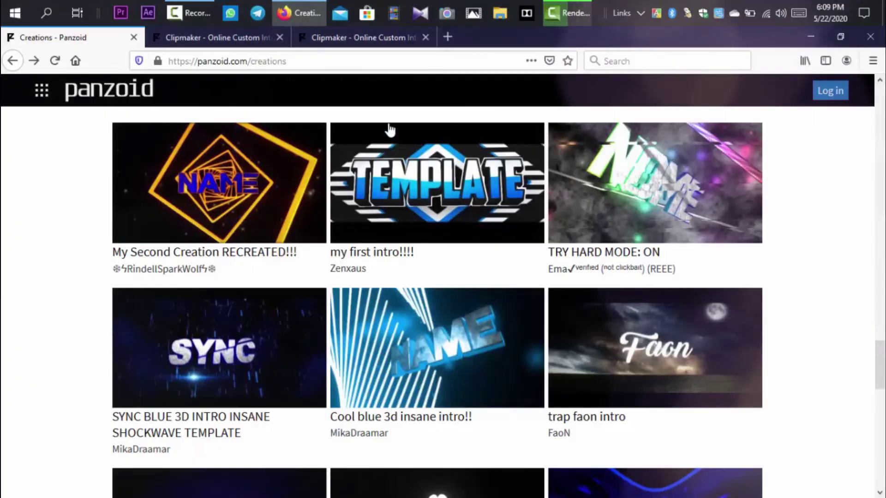